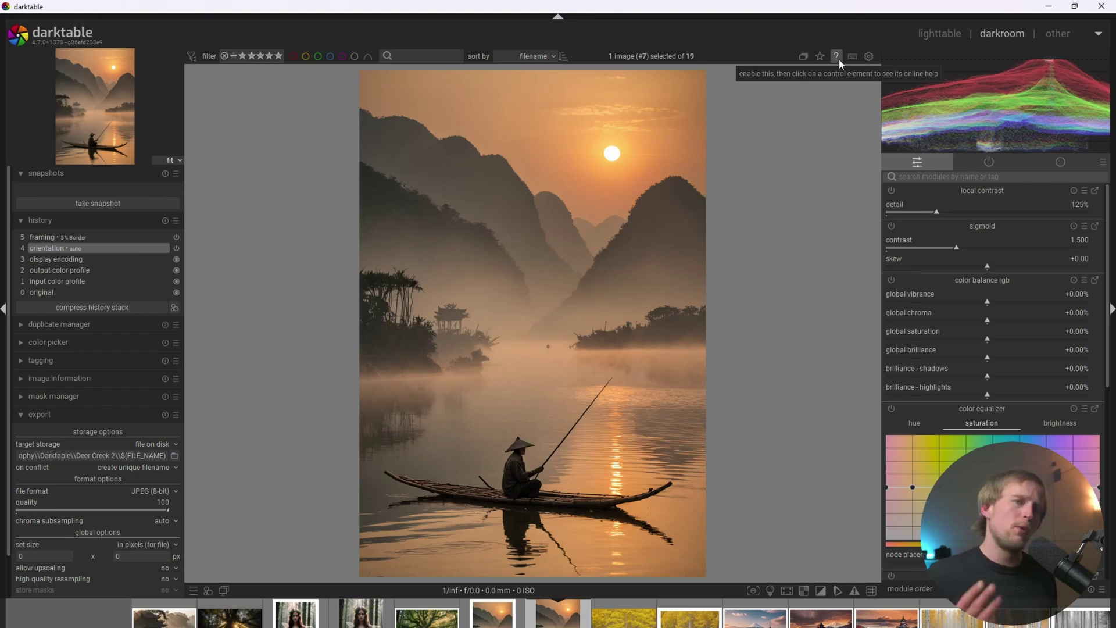
Undo the last framing edit, find and enable the framing module, and set its border size to 5%
key("ctrl+z")
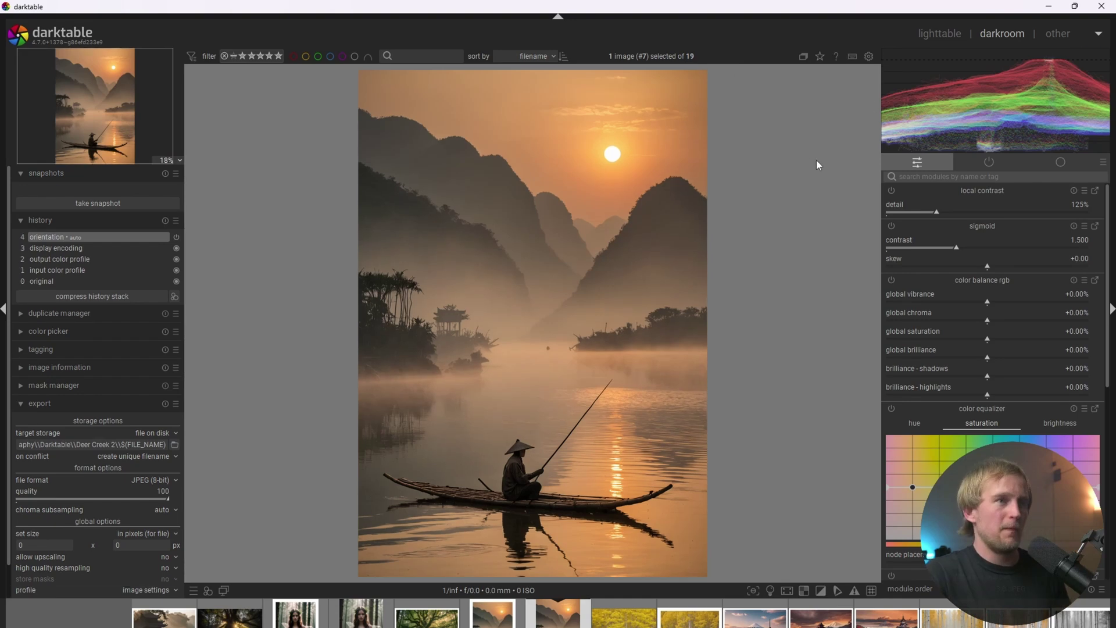
left_click(917, 175)
type("fram")
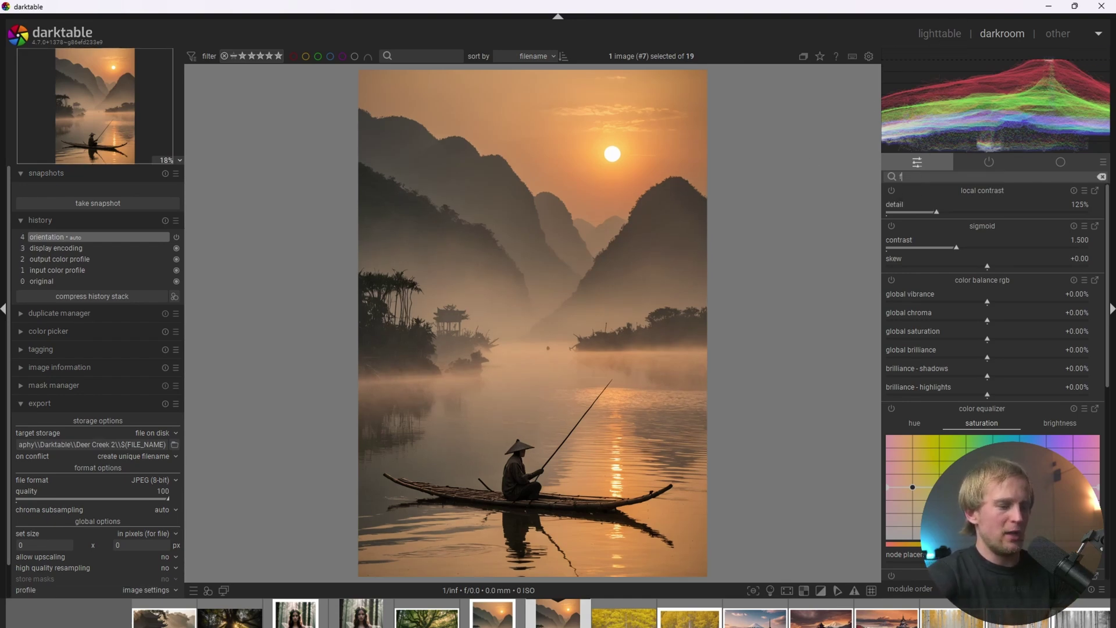
left_click(940, 190)
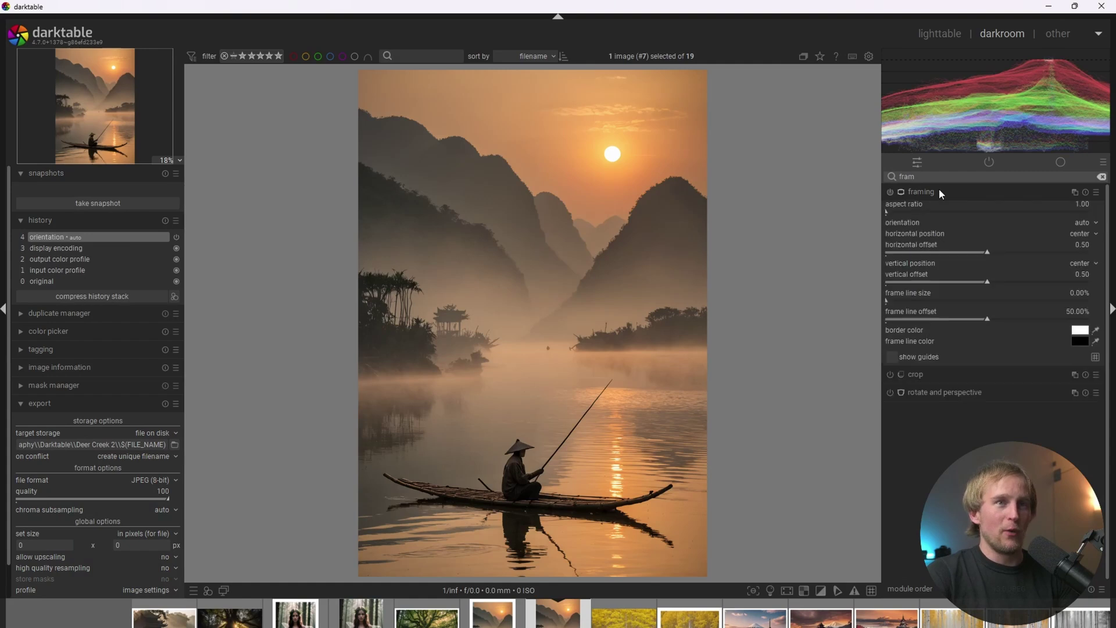
left_click(891, 192)
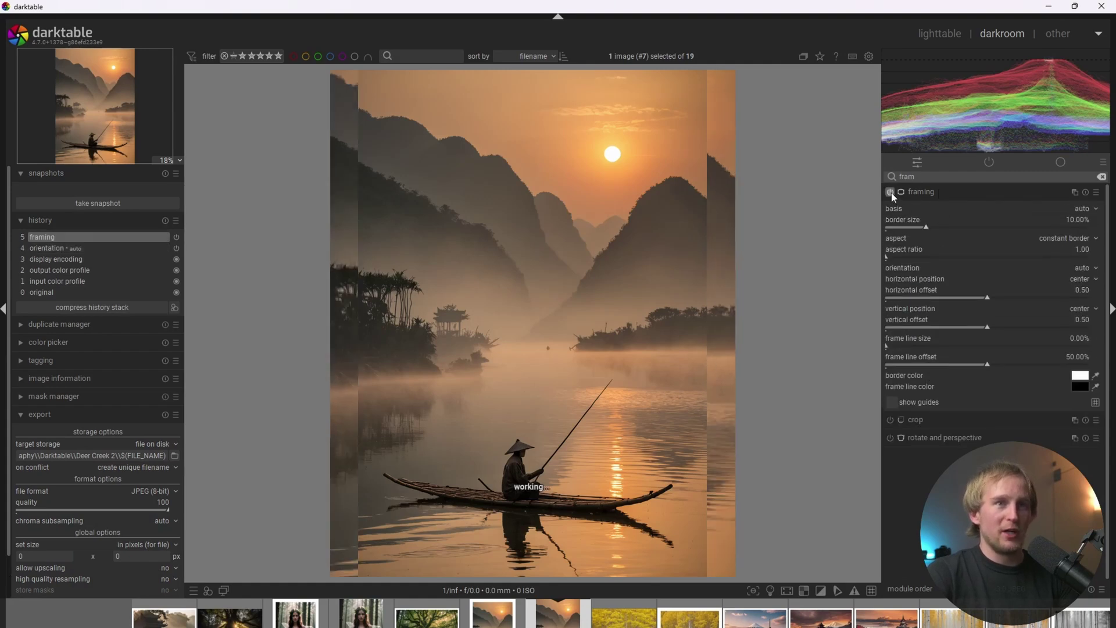
right_click(928, 228)
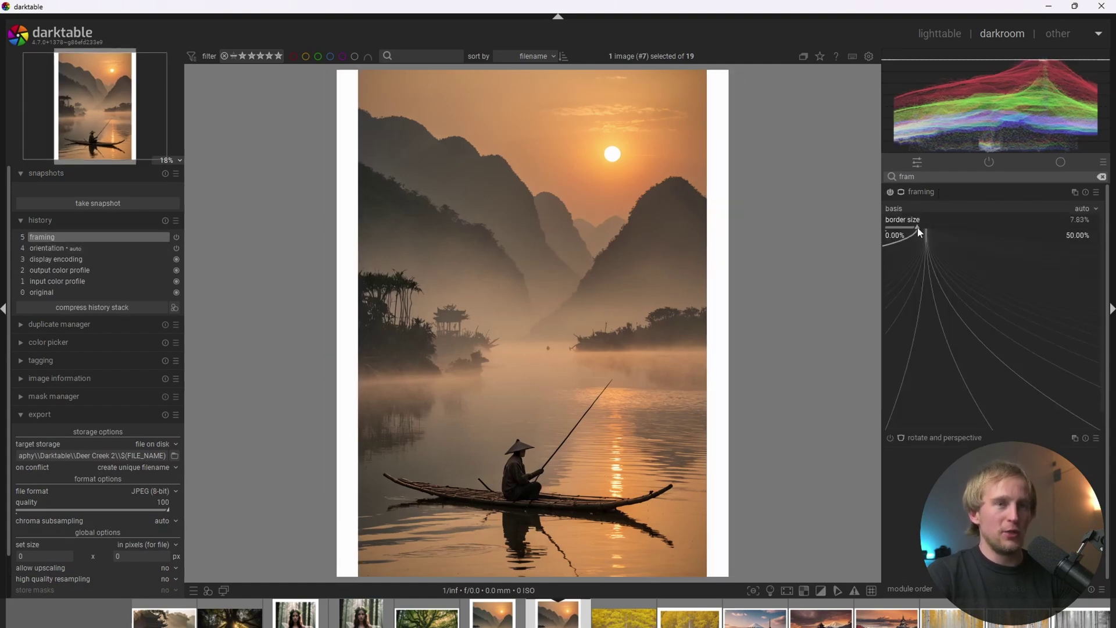
type("5")
key("Return")
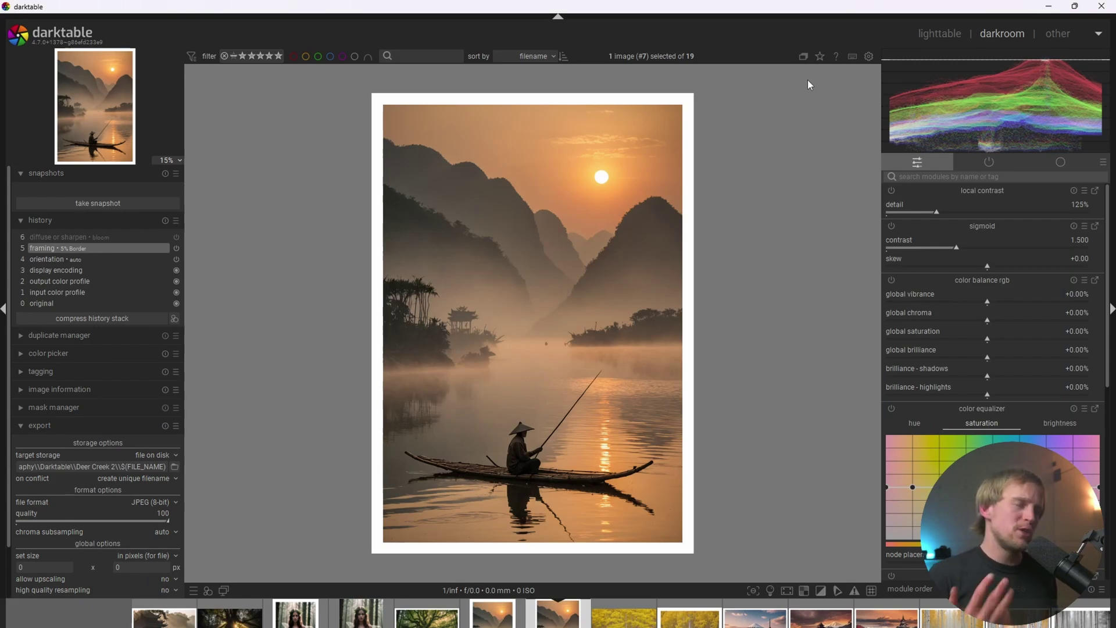
Find the diffuse or sharpen module and apply its bloom preset to the photo
left_click(930, 178)
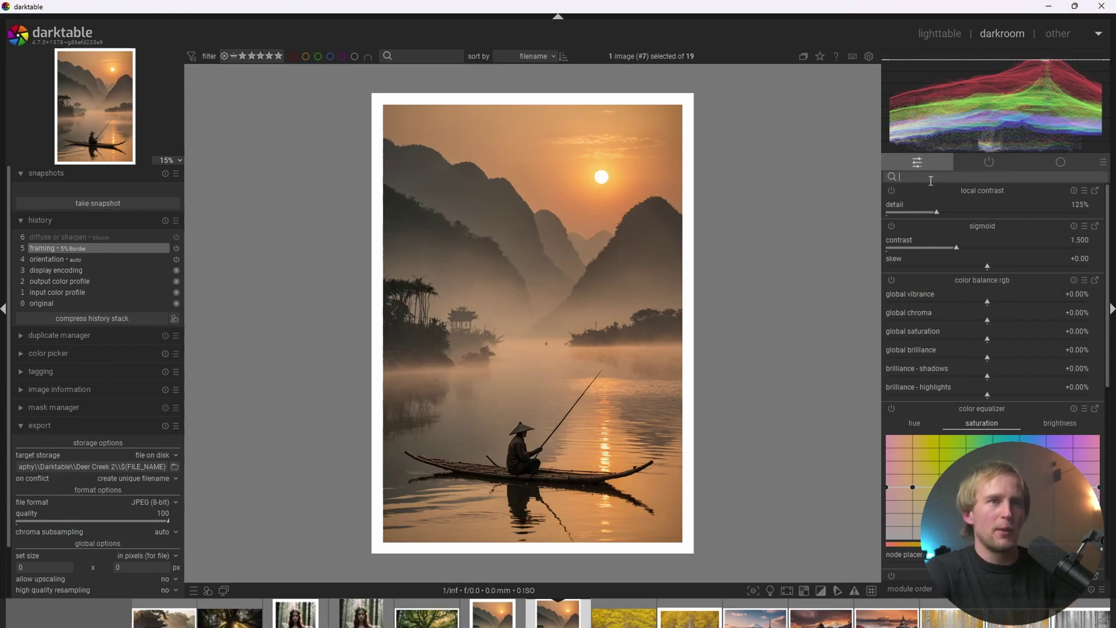
type("diff")
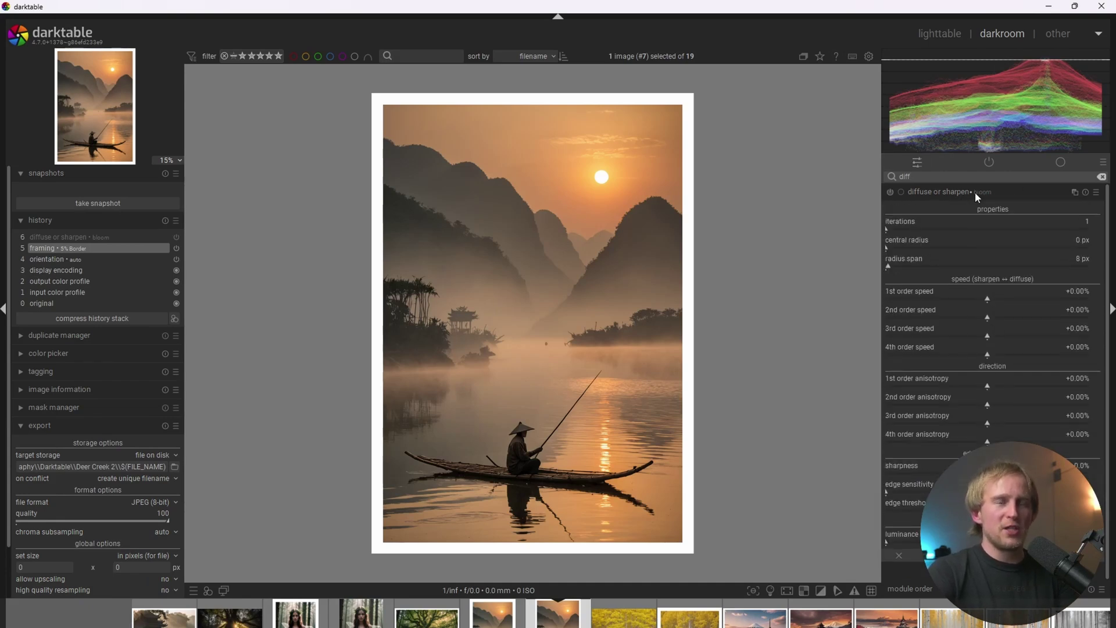
left_click(1097, 191)
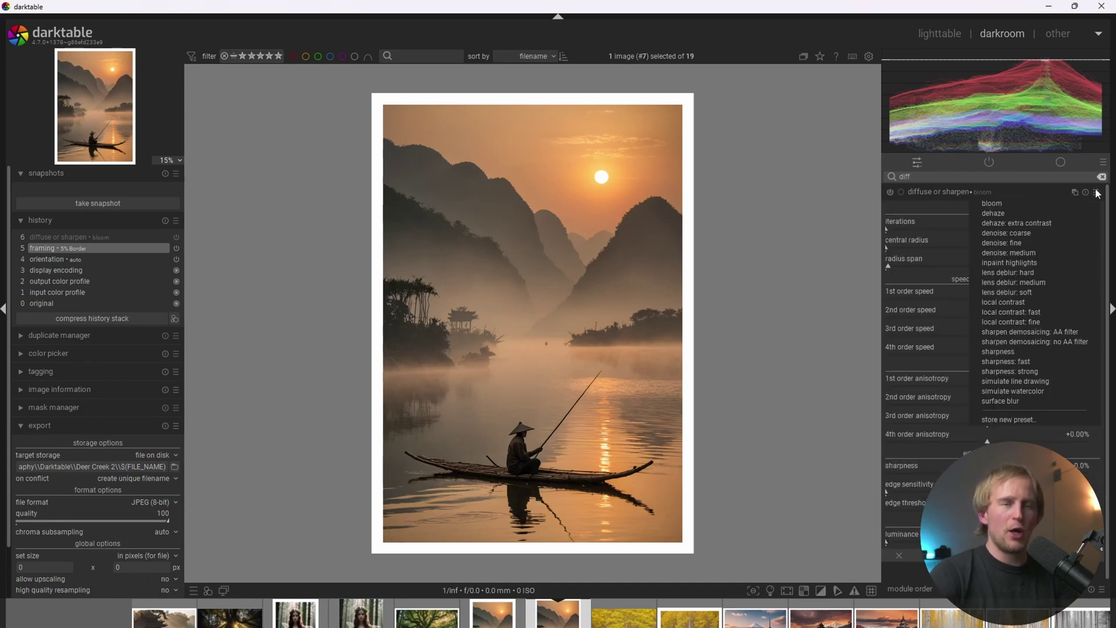
left_click(1010, 204)
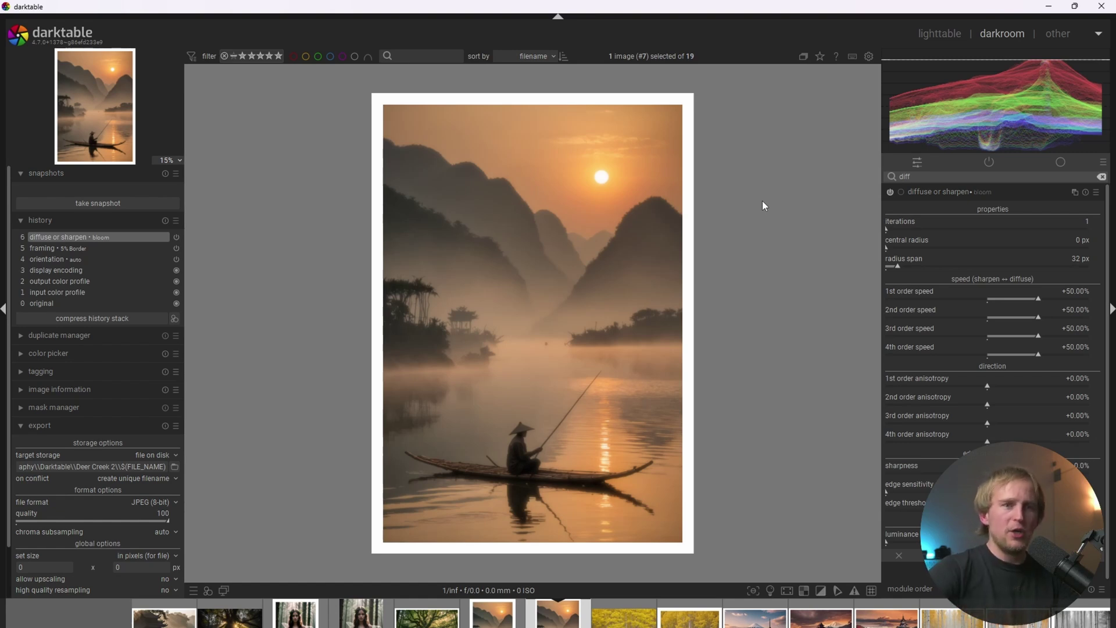
Limit the bloom with a drawn circle mask feathered around the sun, and check its coverage with the mask display
left_click(918, 555)
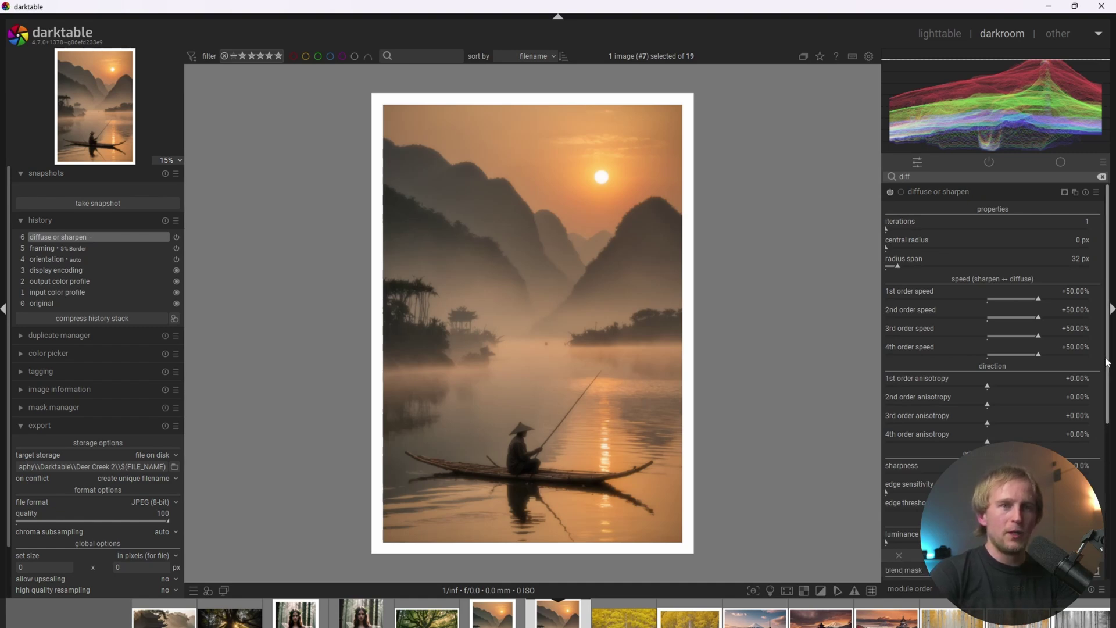
scroll(1106, 362, "down", 5)
left_click(960, 390)
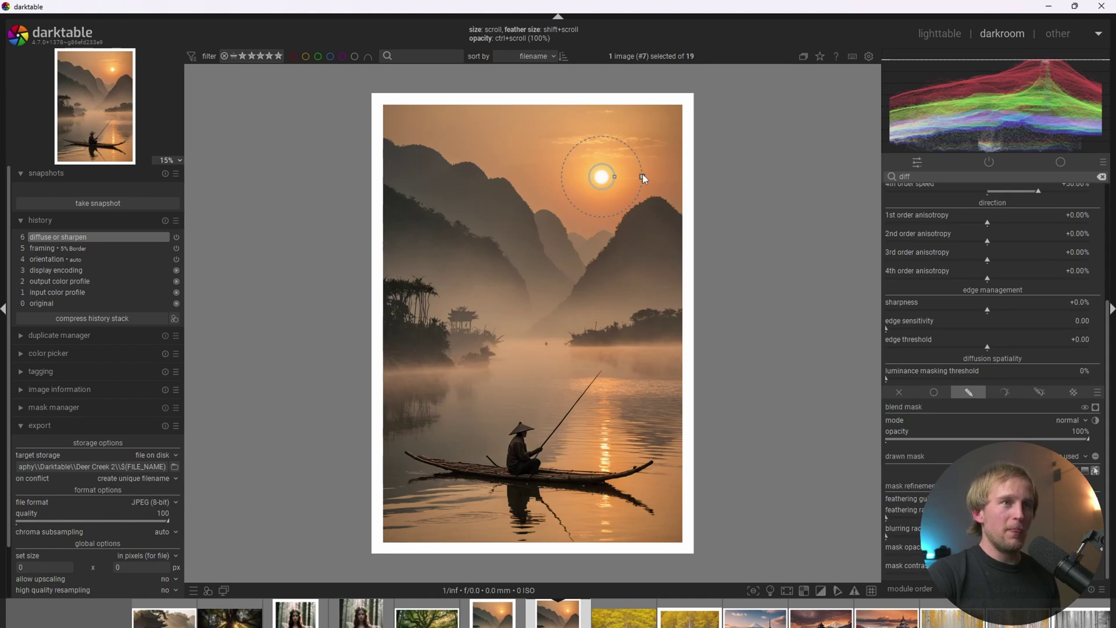
mouse_move(643, 175)
left_mouse_down()
mouse_move(619, 176)
mouse_move(642, 177)
left_mouse_up()
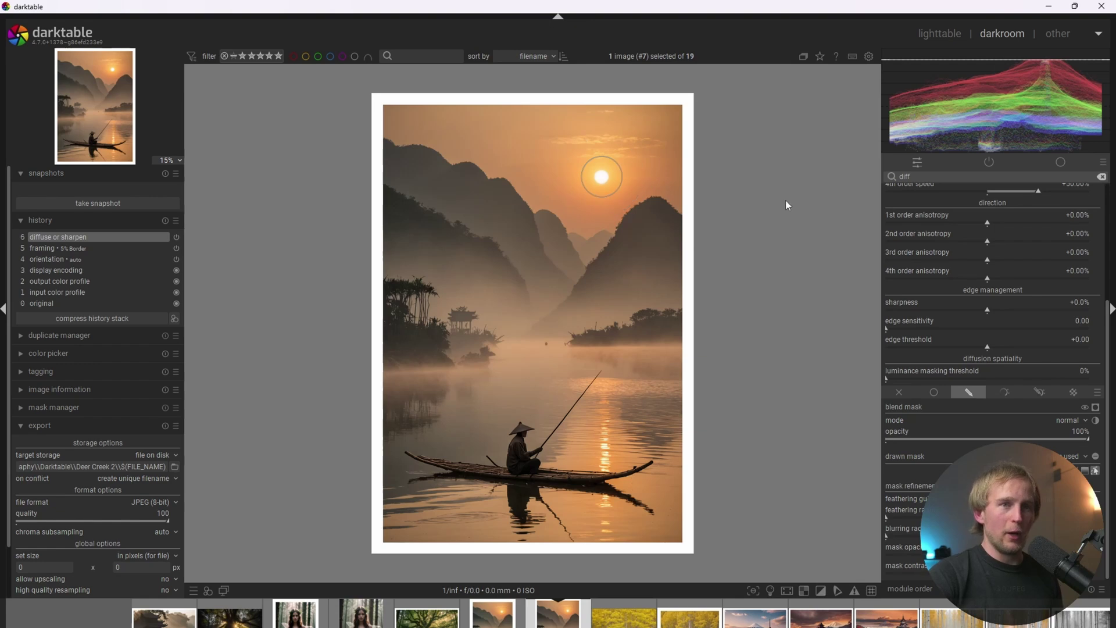
left_click(1095, 409)
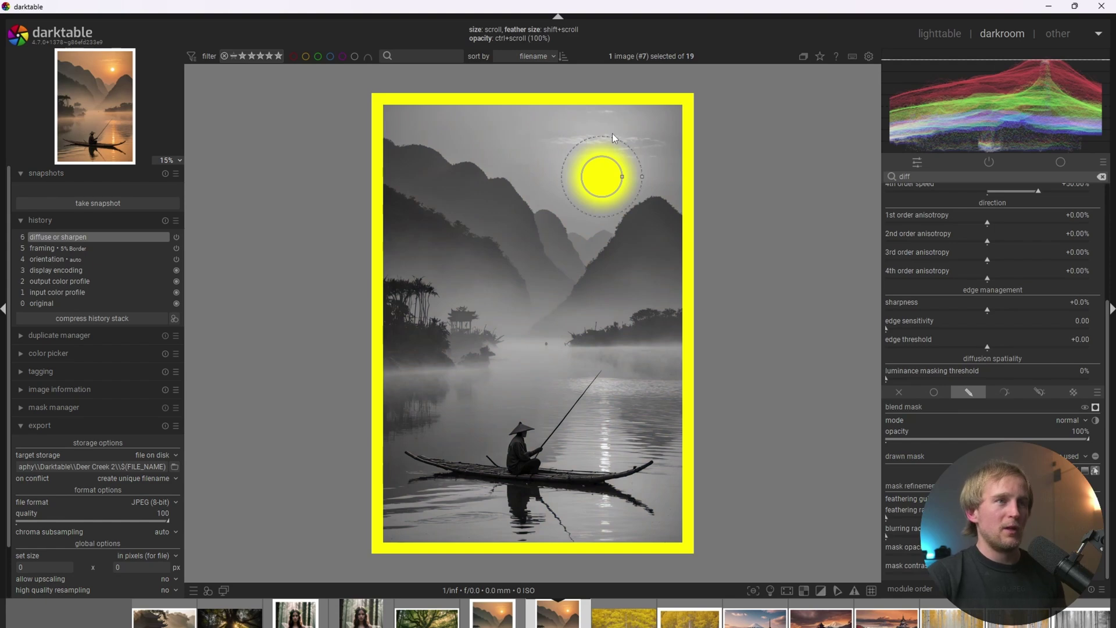
left_click(1095, 407)
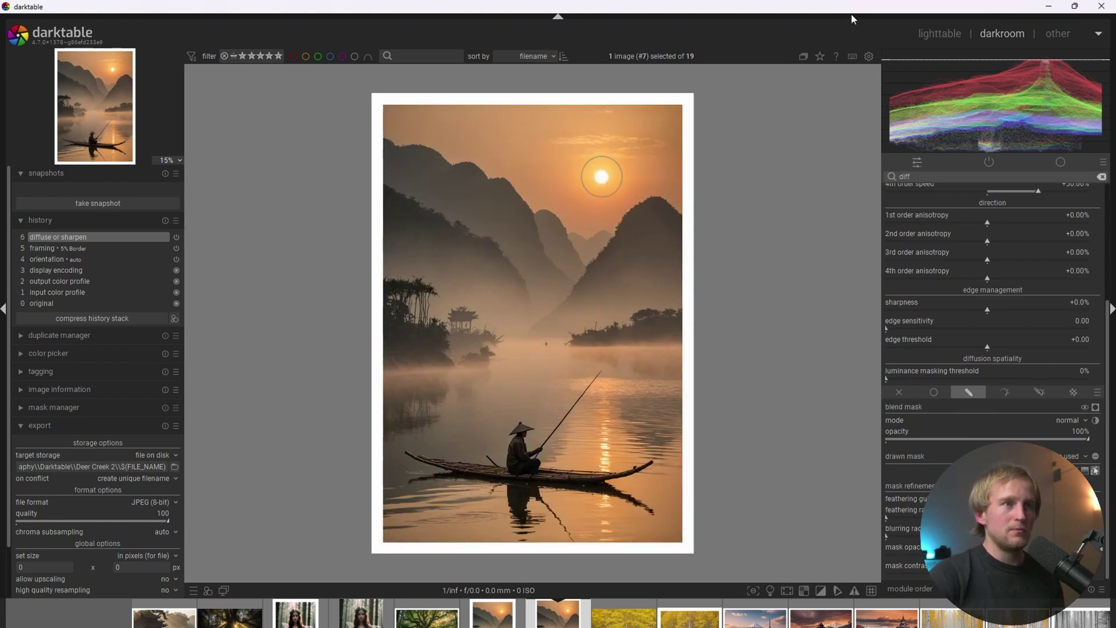
Try setting the iterations of the diffuse or sharpen module to 2
scroll(822, 100, "up", 1)
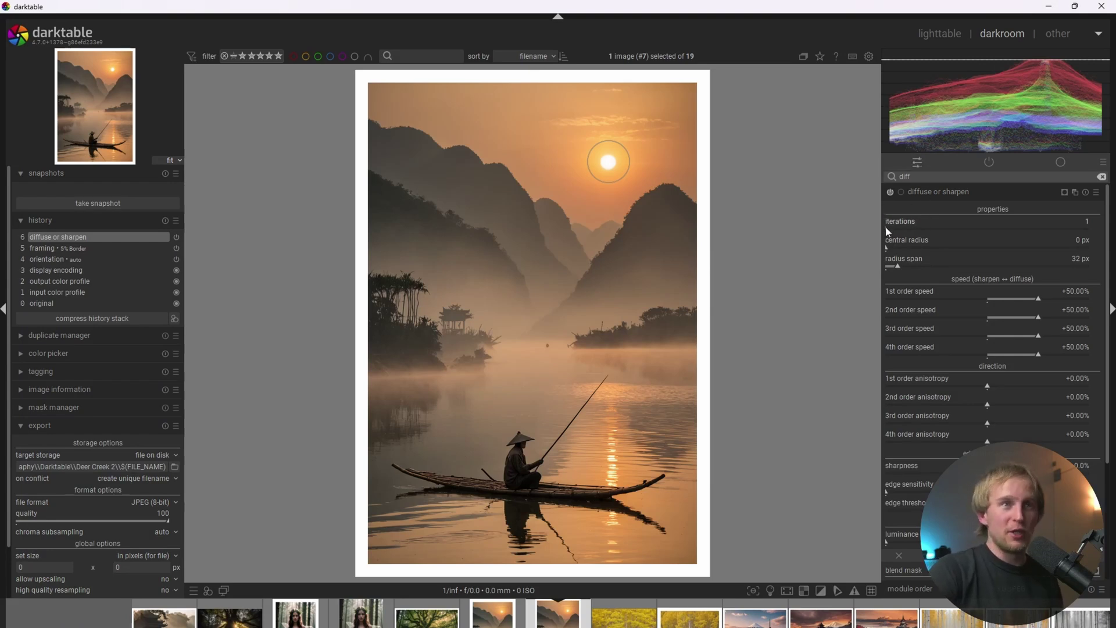
scroll(888, 232, "up", 1)
mouse_move(888, 232)
left_mouse_down()
mouse_move(897, 232)
mouse_move(888, 232)
left_mouse_up()
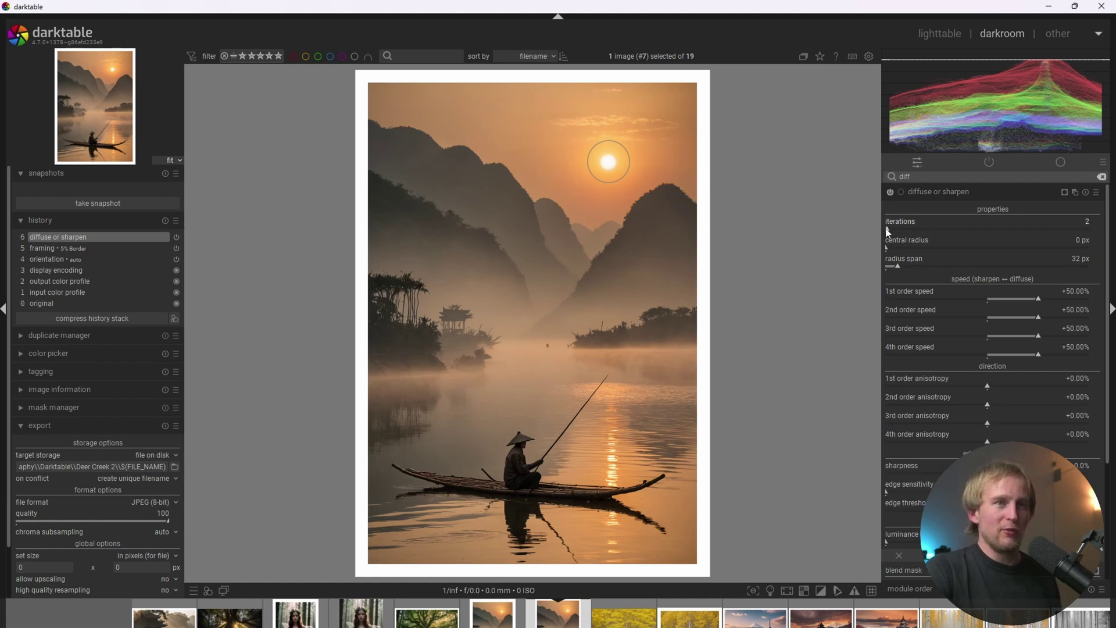
Compare the glow around the sun up close with the diffuse or sharpen module off and on
scroll(786, 169, "up", 3)
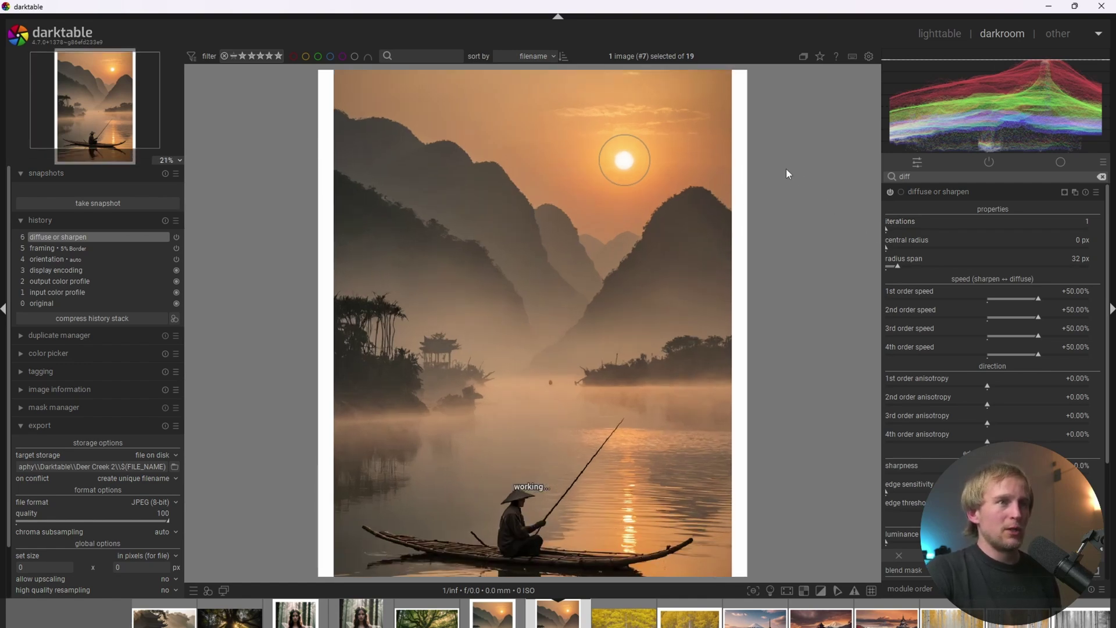
scroll(870, 151, "up", 1)
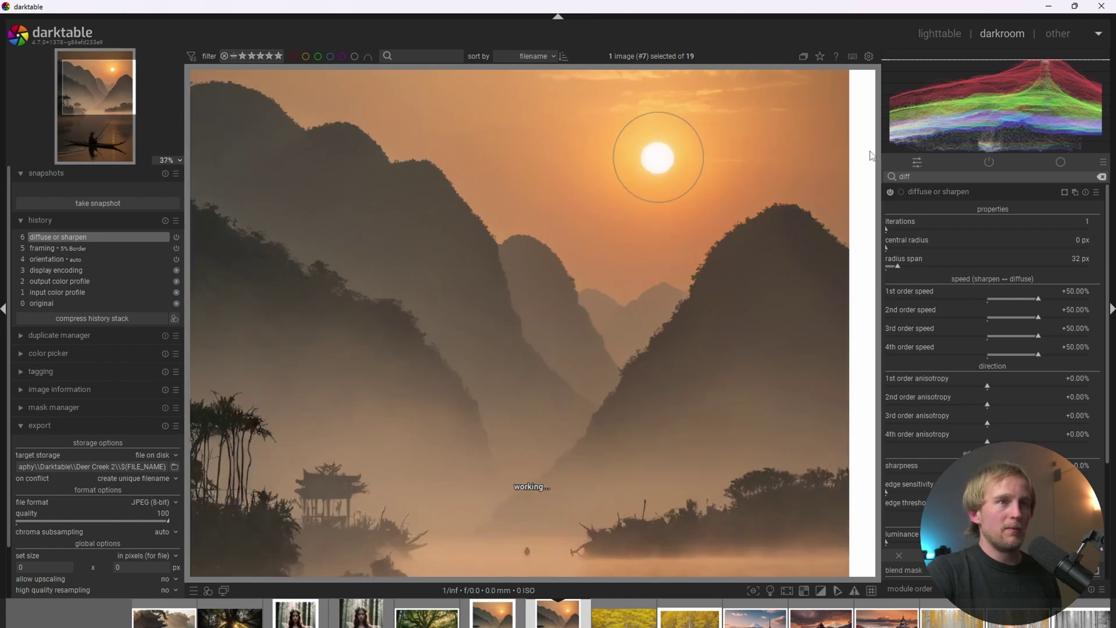
left_click(891, 192)
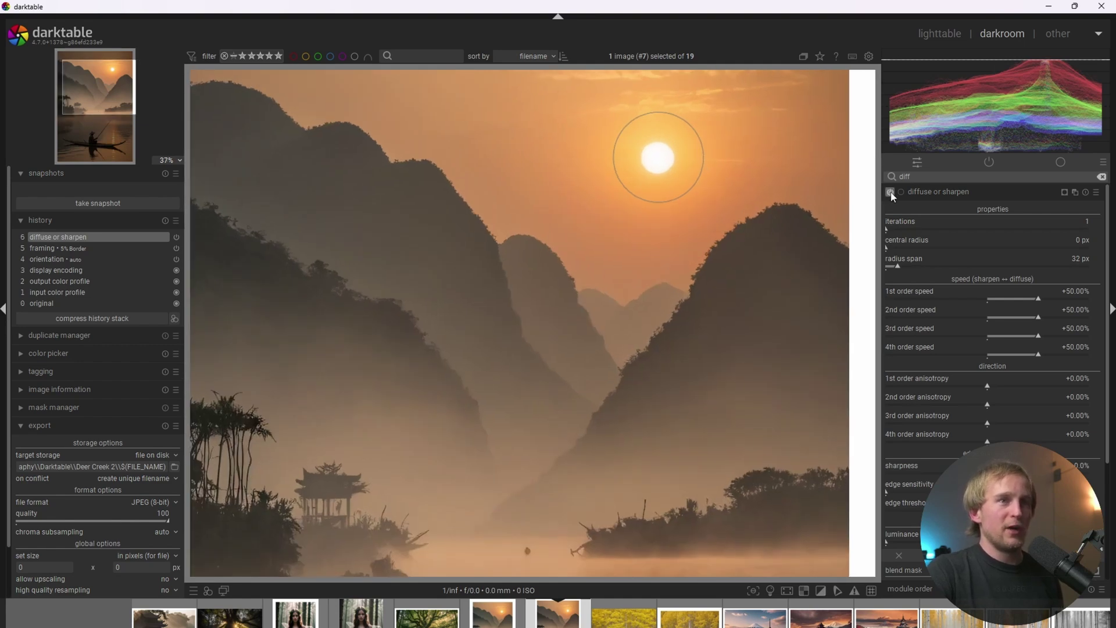
left_click(891, 192)
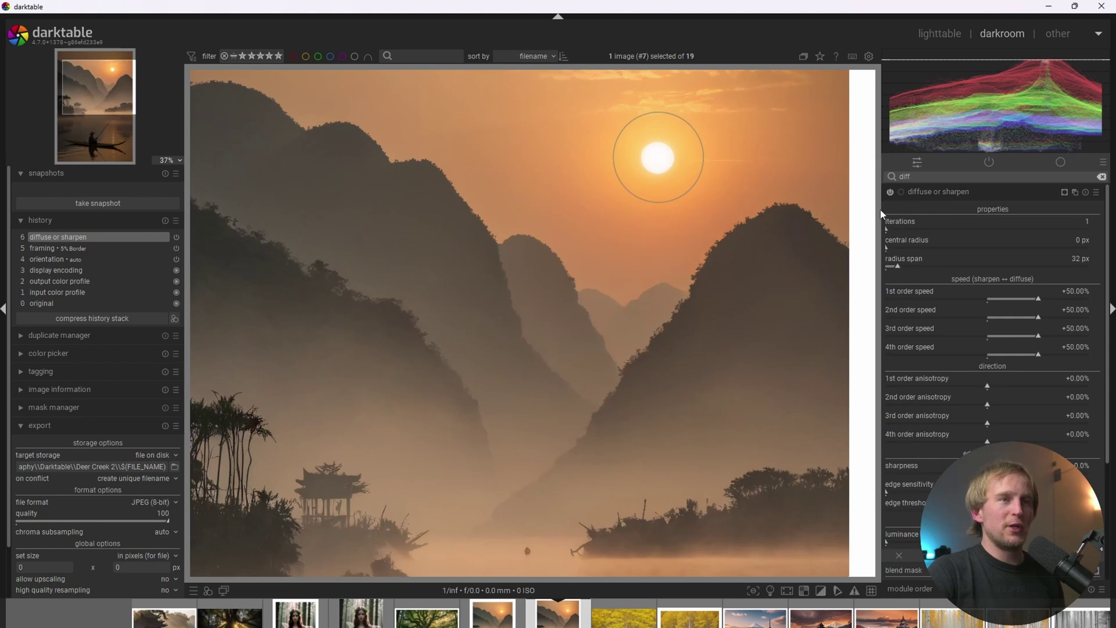
scroll(880, 211, "down", 3)
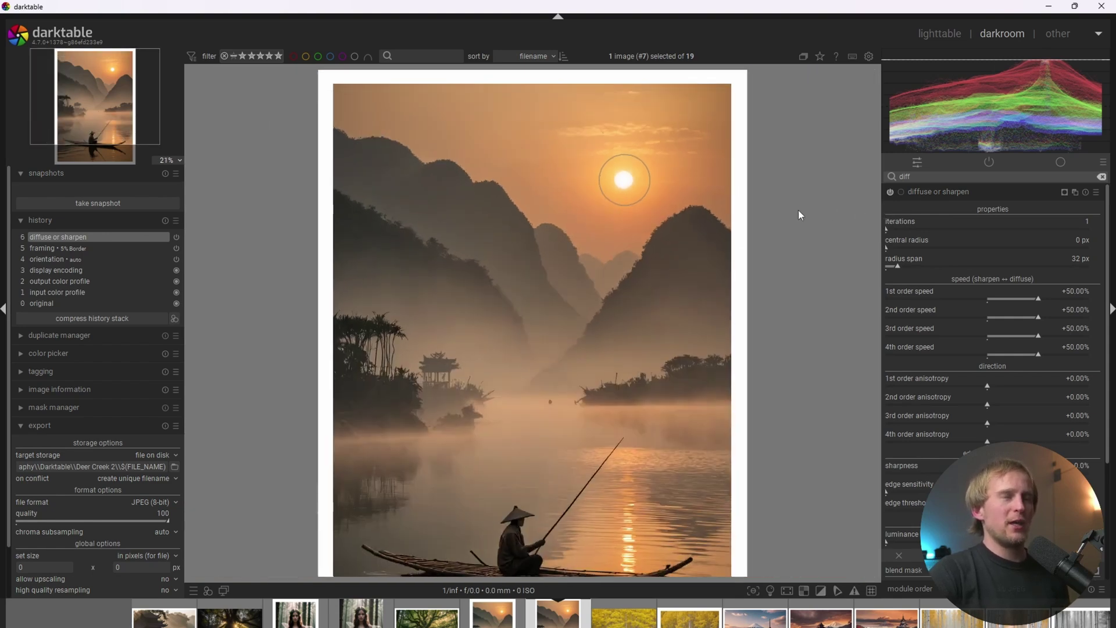
scroll(820, 179, "down", 1)
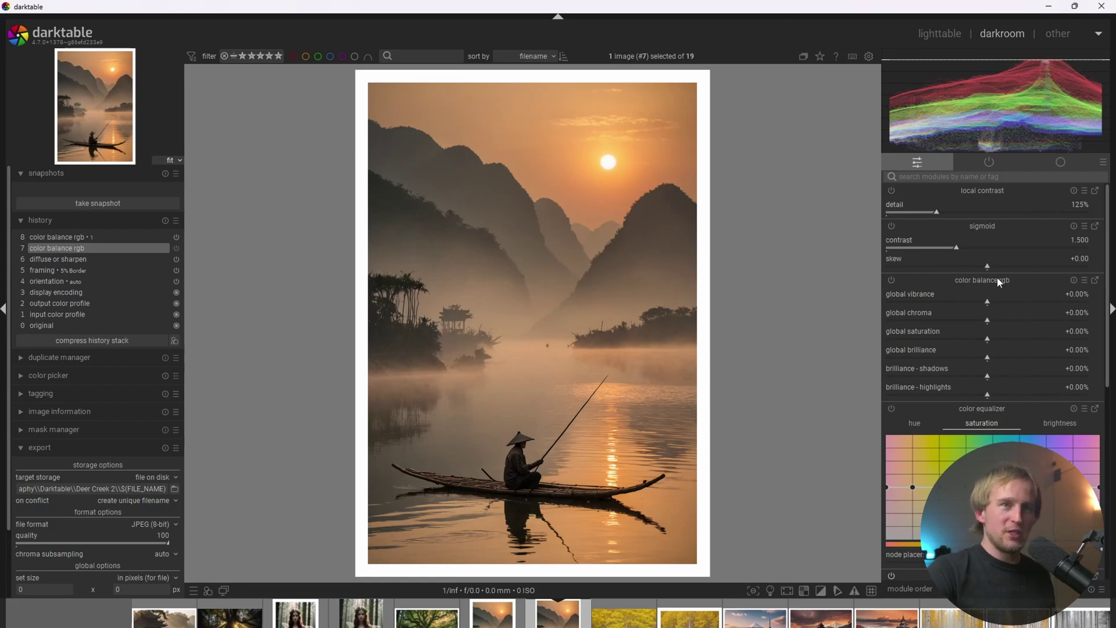
Create a new instance of the full color balance rgb module and collapse its controls
left_click(1096, 280)
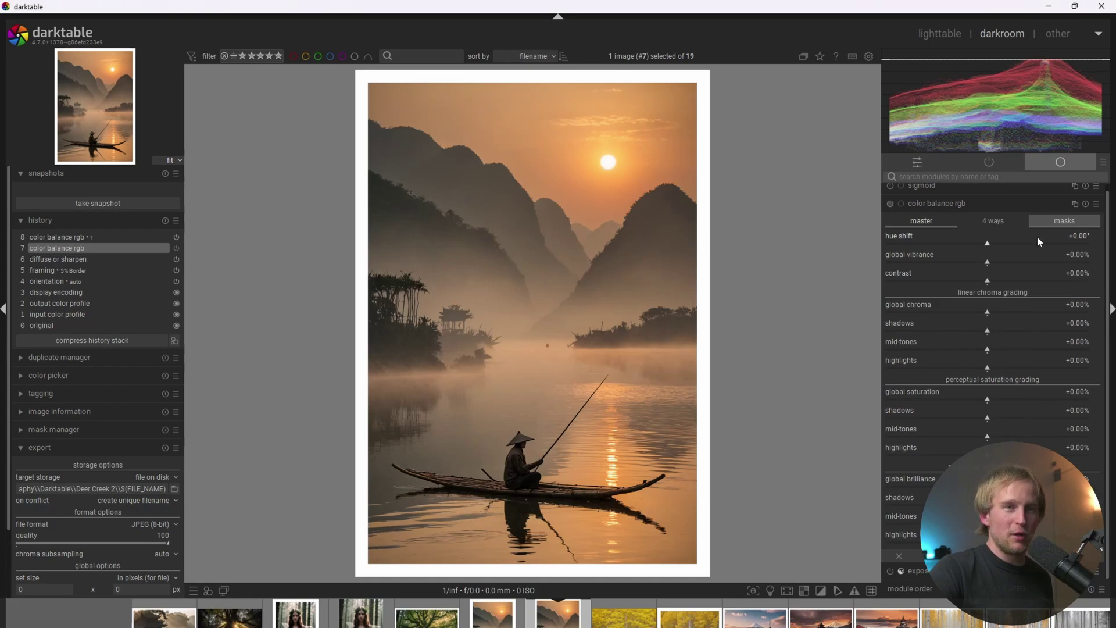
left_click(1075, 203)
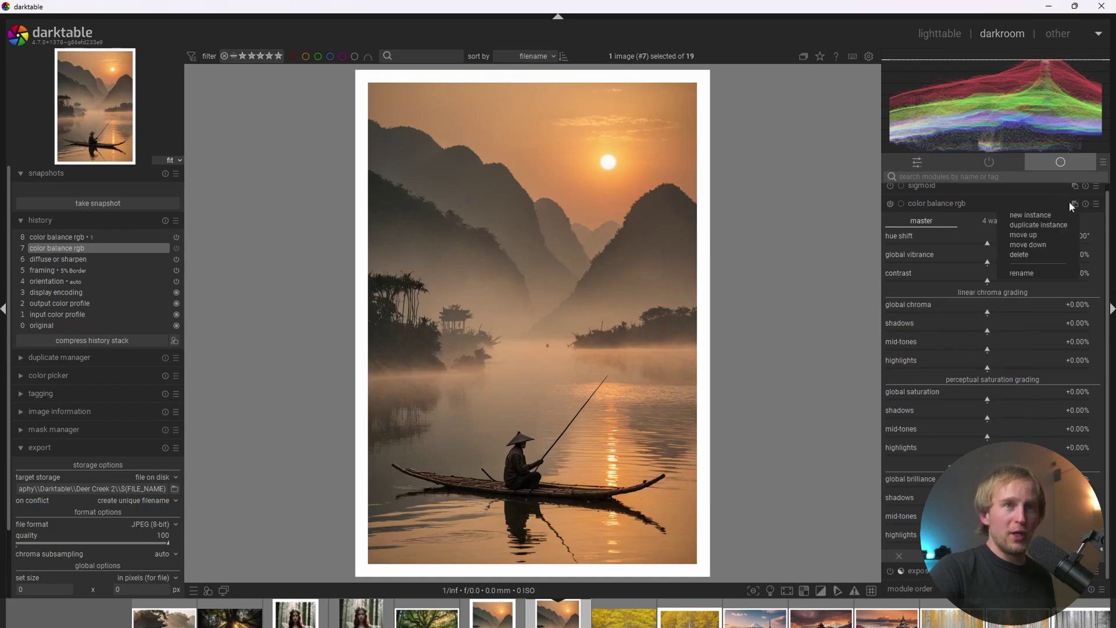
left_click(1041, 215)
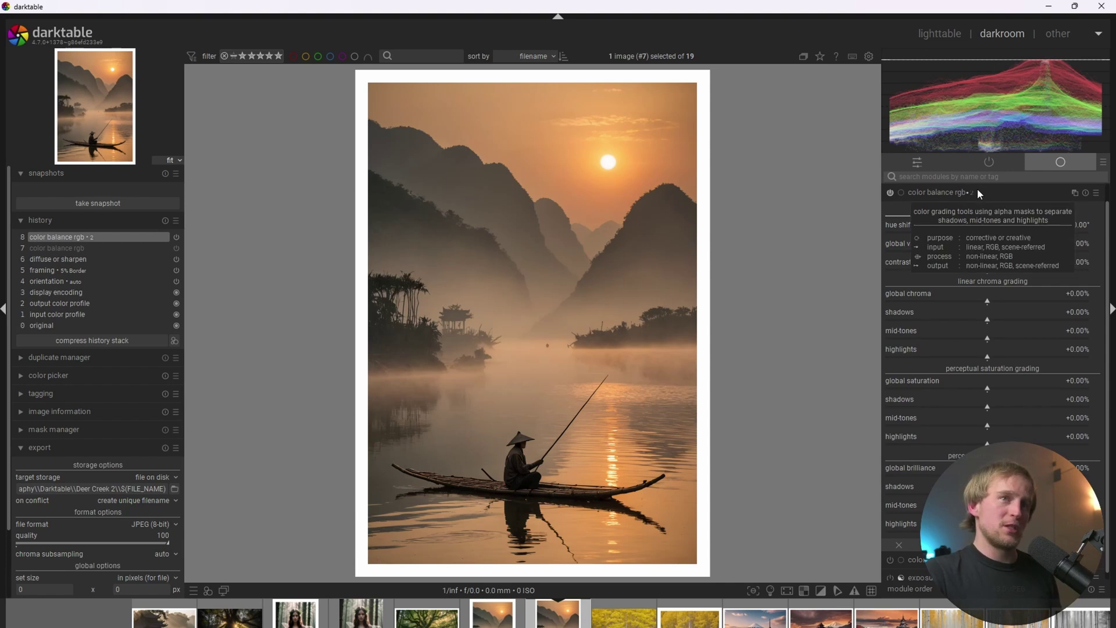
left_click(973, 191)
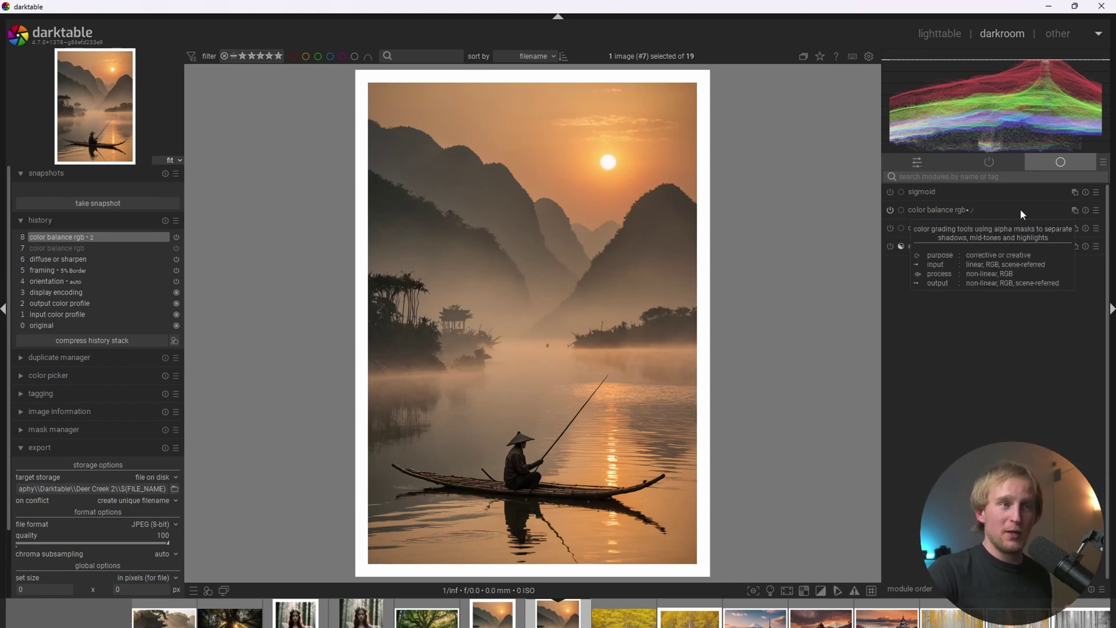
In the new color balance rgb instance's 4 ways controls, set the shadows lift hue to about 222.56°
mouse_move(978, 231)
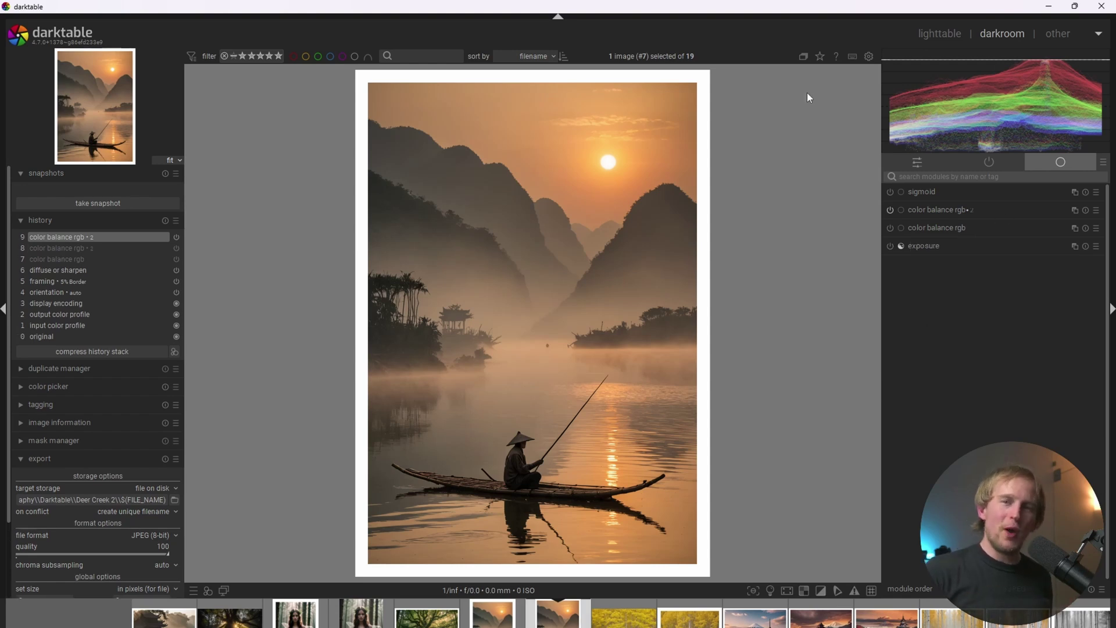
left_click(977, 212)
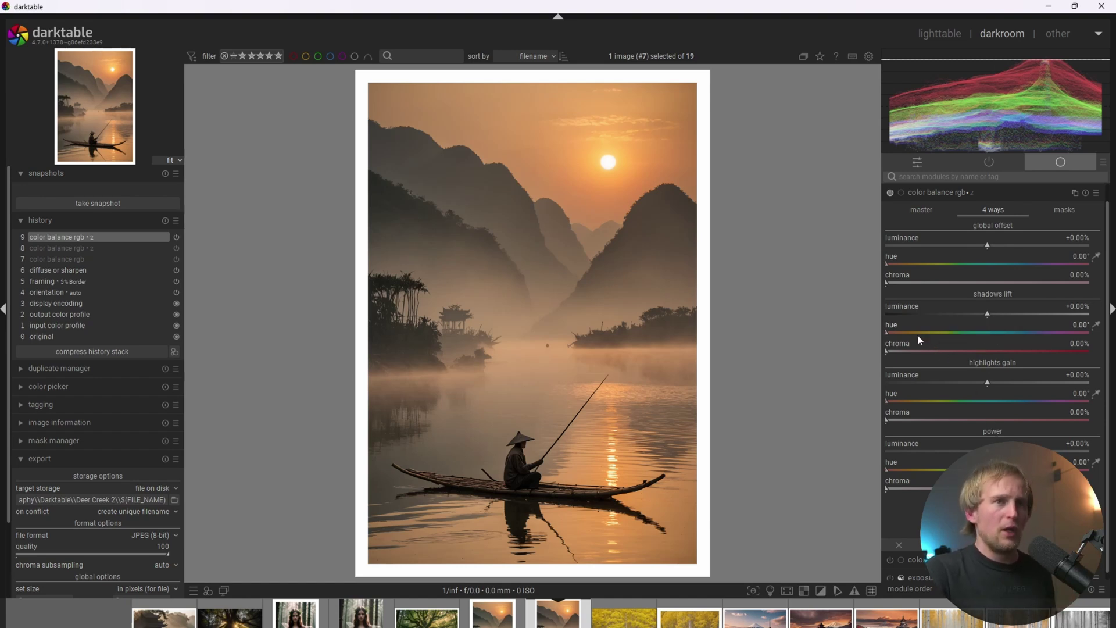
left_click(898, 333)
left_click_drag(898, 335, 1014, 337)
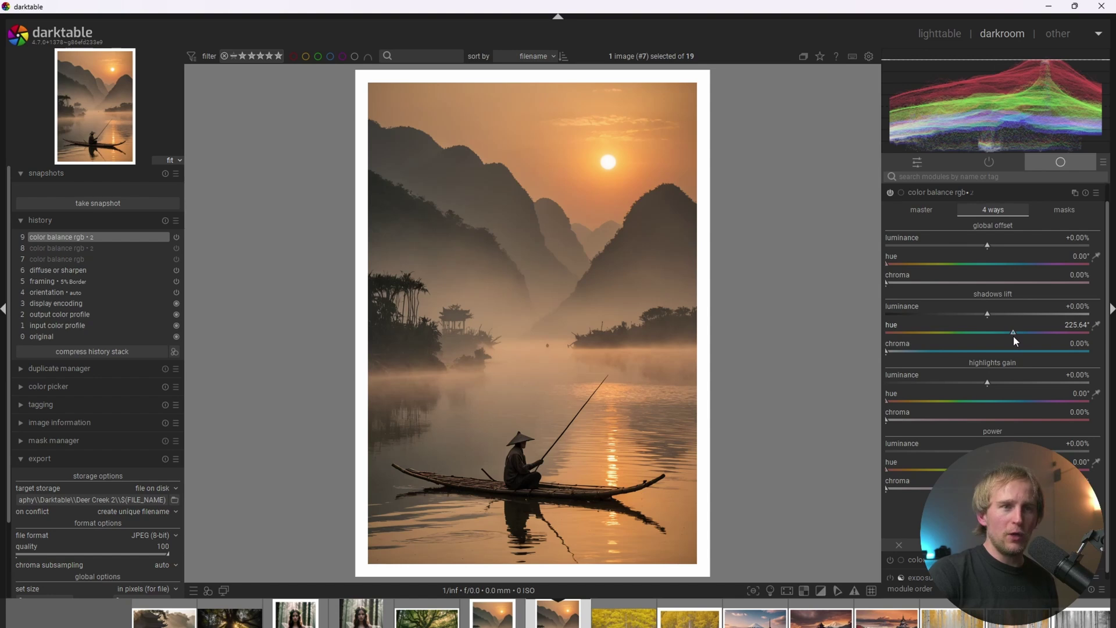
left_click_drag(1014, 336, 1011, 335)
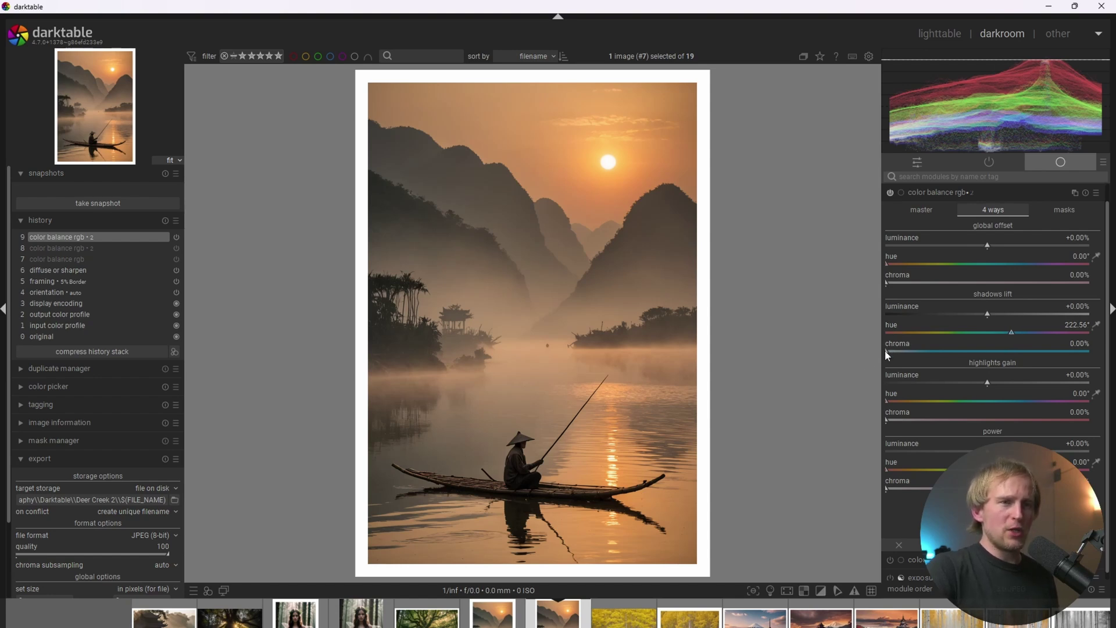
Set the shadows lift chroma to about 4.70%, comparing the grade with the module off, and show only the active modules
mouse_move(887, 349)
left_mouse_down()
mouse_move(954, 357)
mouse_move(882, 358)
mouse_move(918, 353)
left_mouse_up()
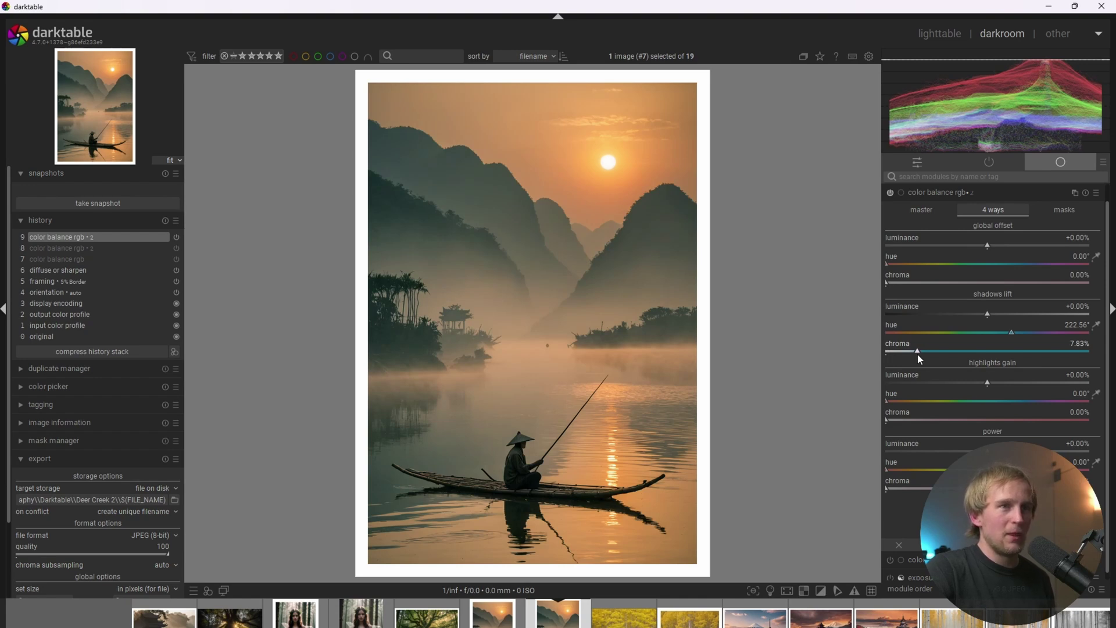
left_click(890, 194)
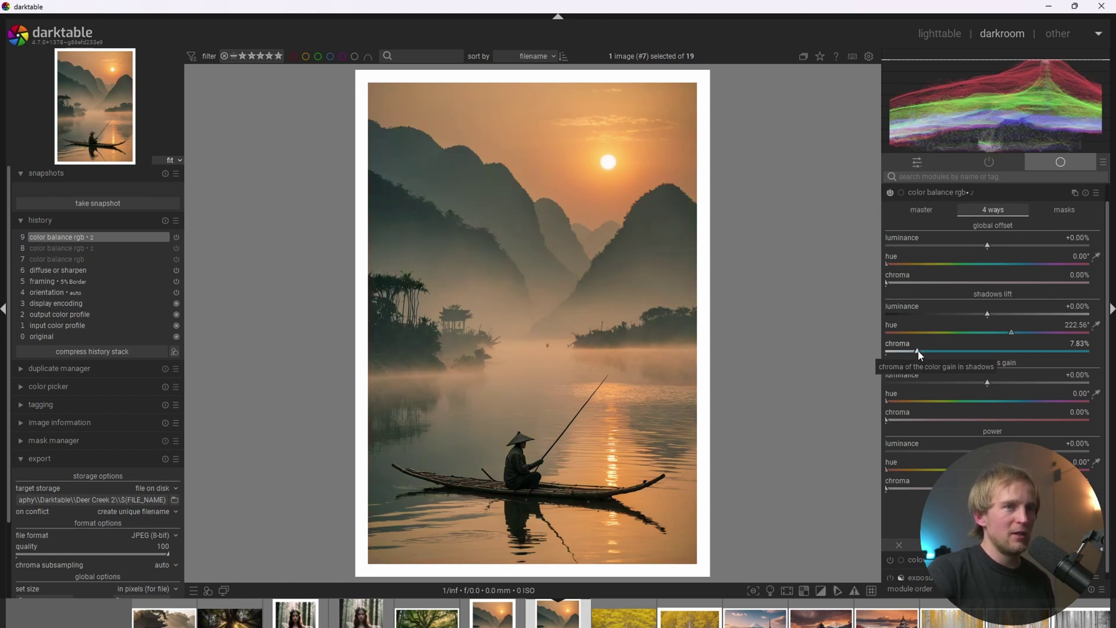
left_click_drag(919, 355, 907, 356)
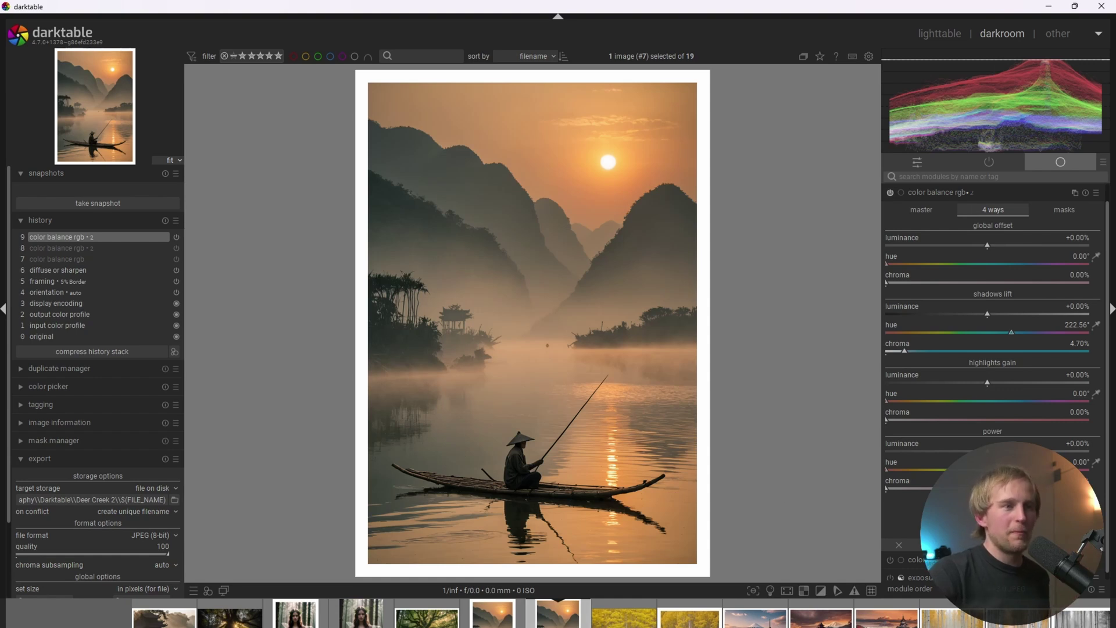
left_click(989, 162)
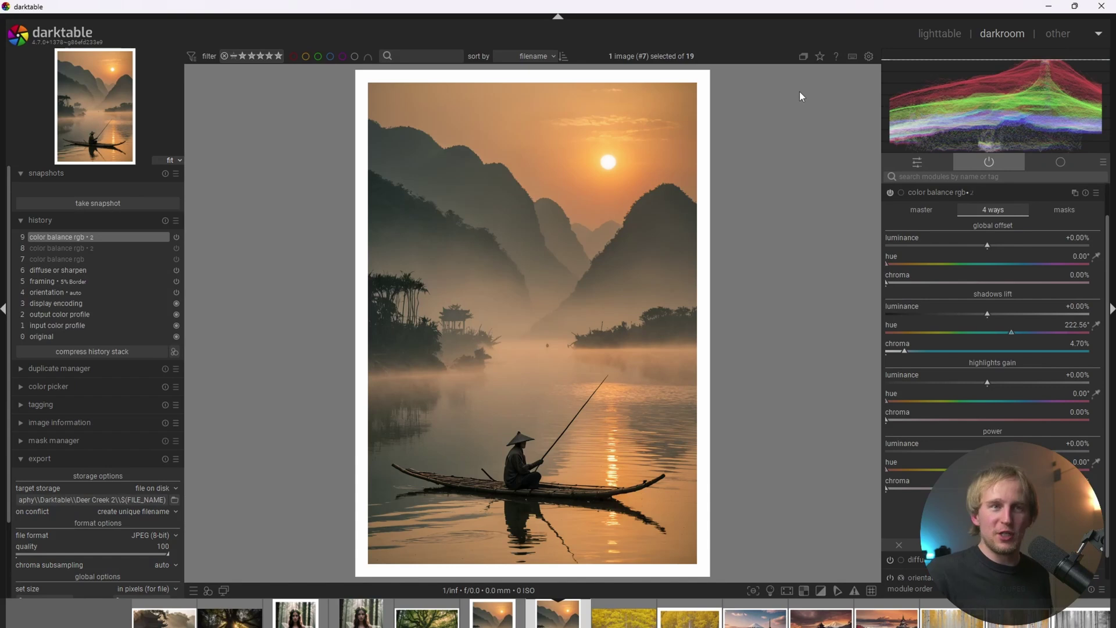
Raise the global vibrance slightly for the river photo in the quick access color balance rgb controls
left_click(924, 169)
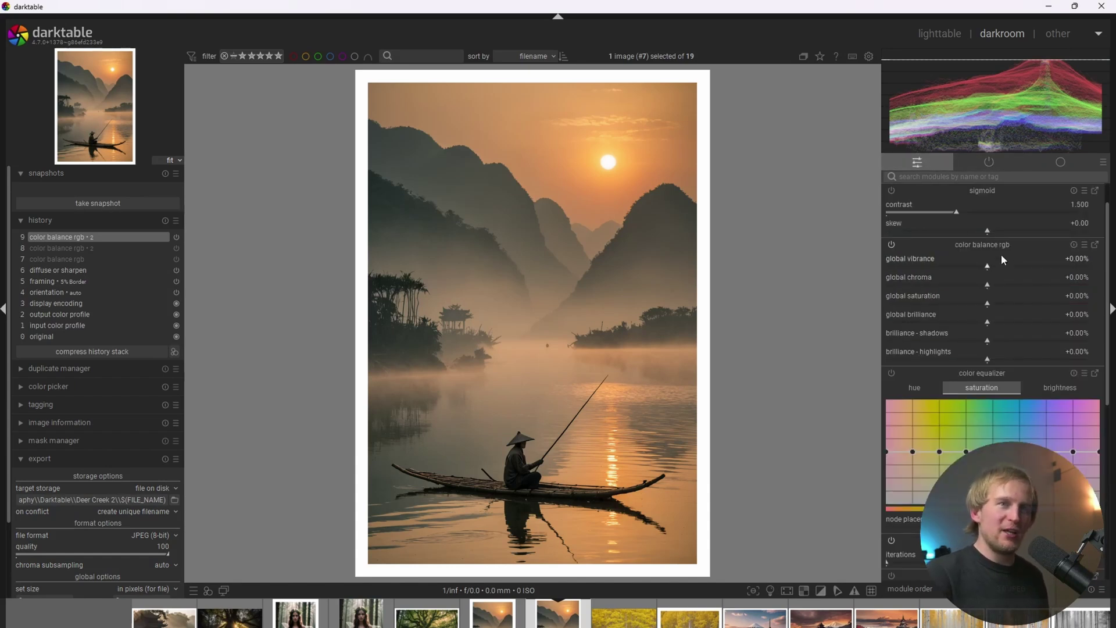
left_click_drag(991, 271, 1008, 268)
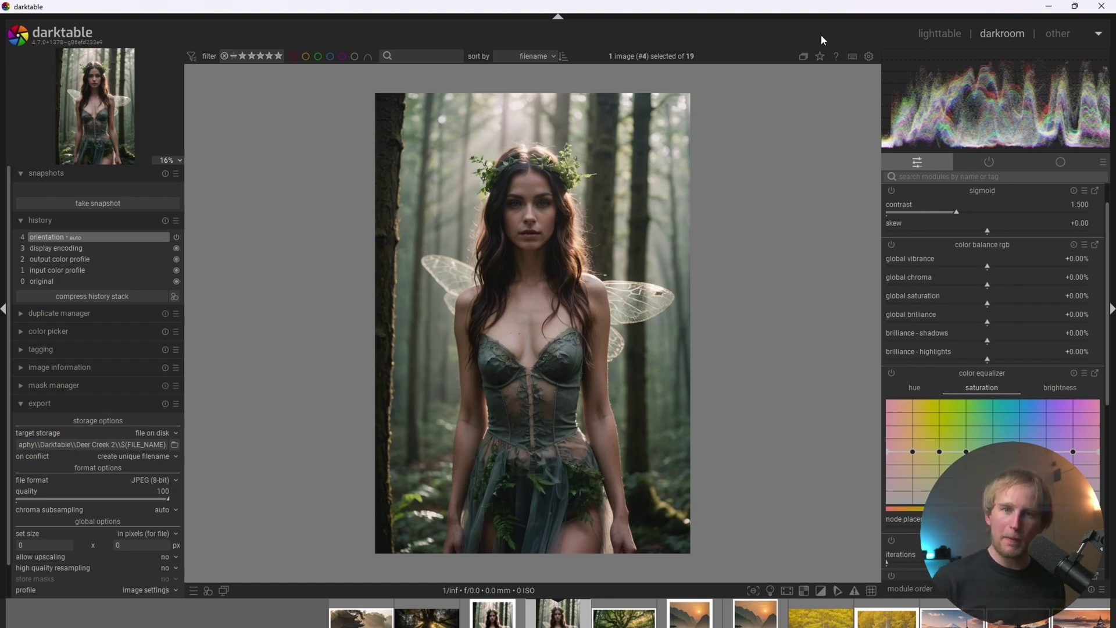
Find and enable the framing module for the forest nymph portrait and set its border size to 5%
left_click(909, 176)
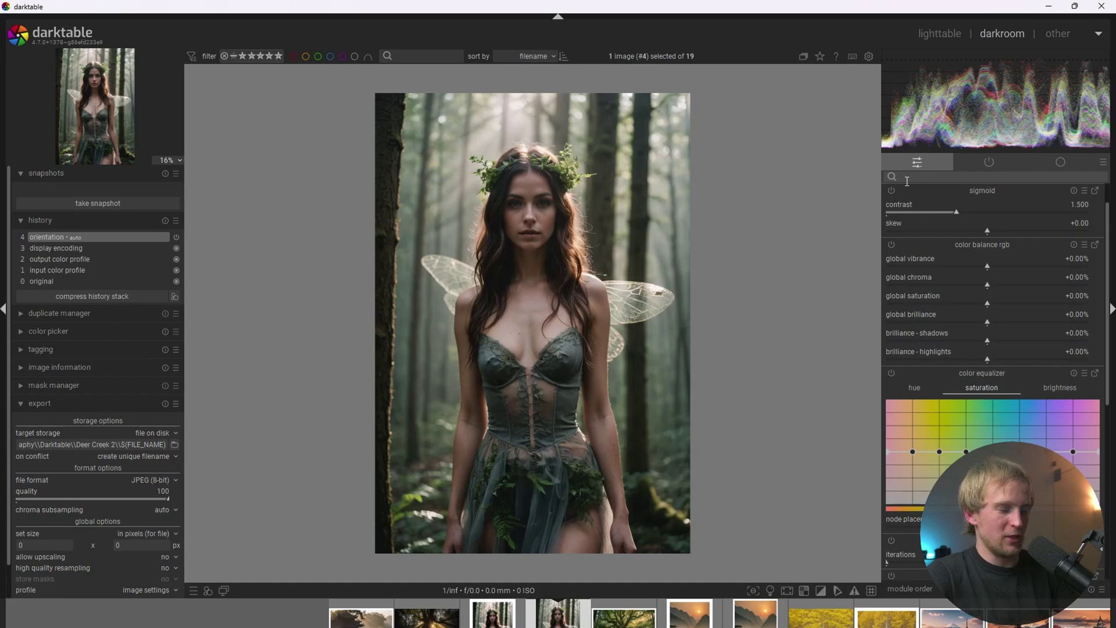
type("fram")
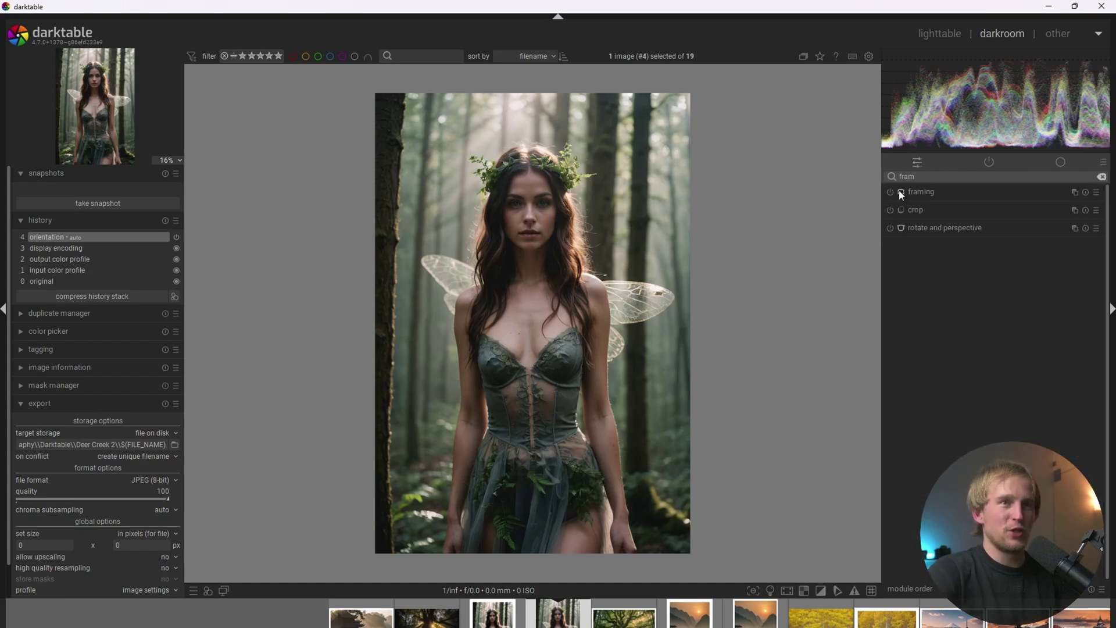
left_click(890, 193)
left_click(936, 190)
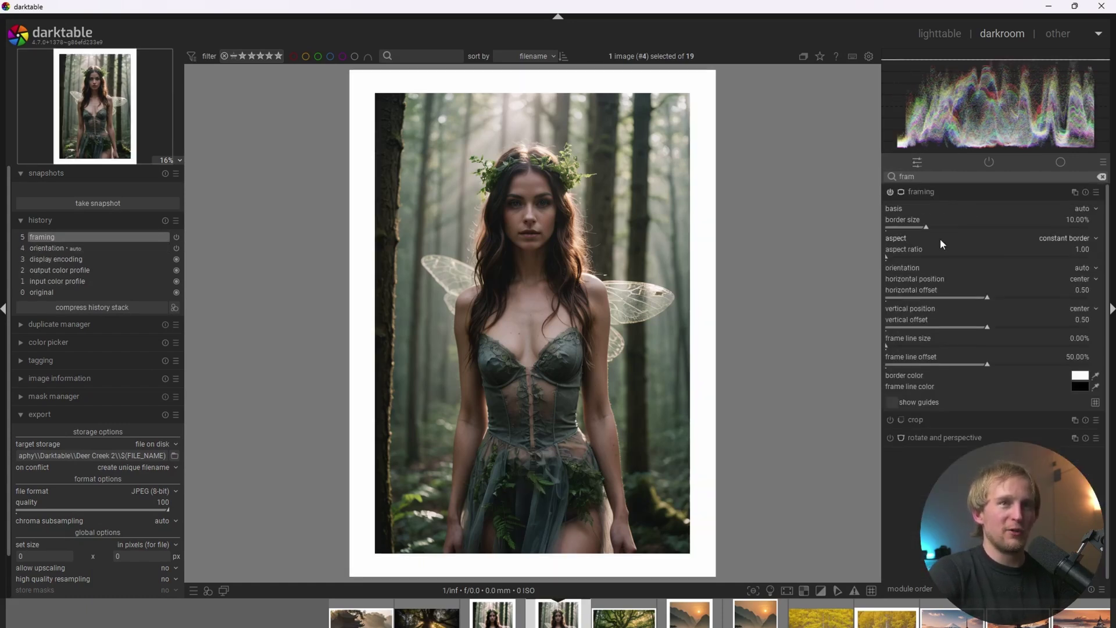
right_click(928, 230)
type("5")
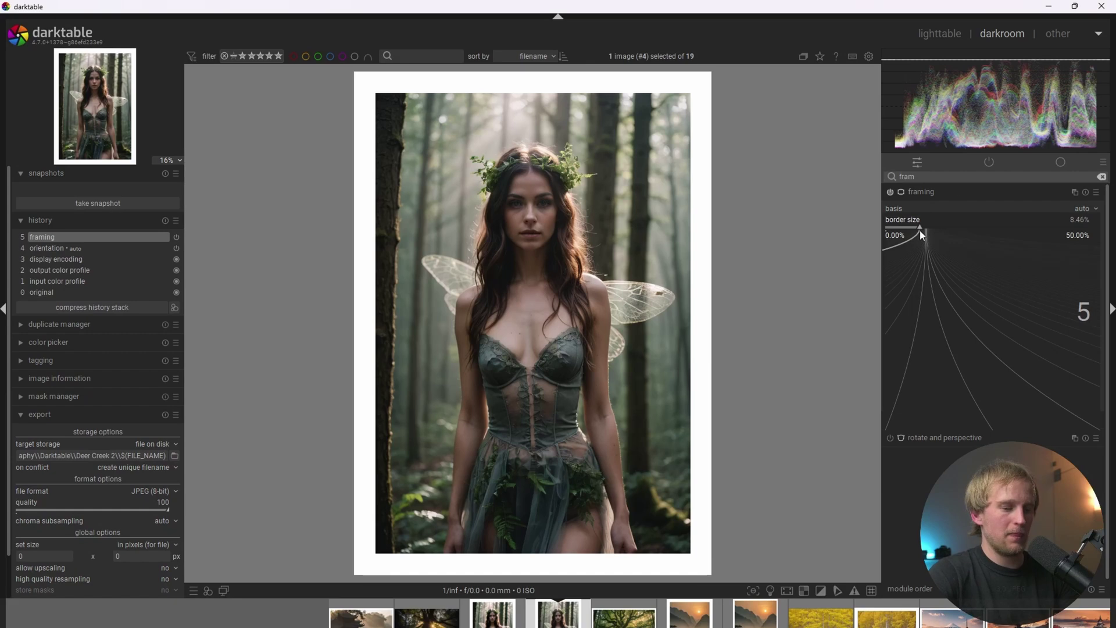
key("Return")
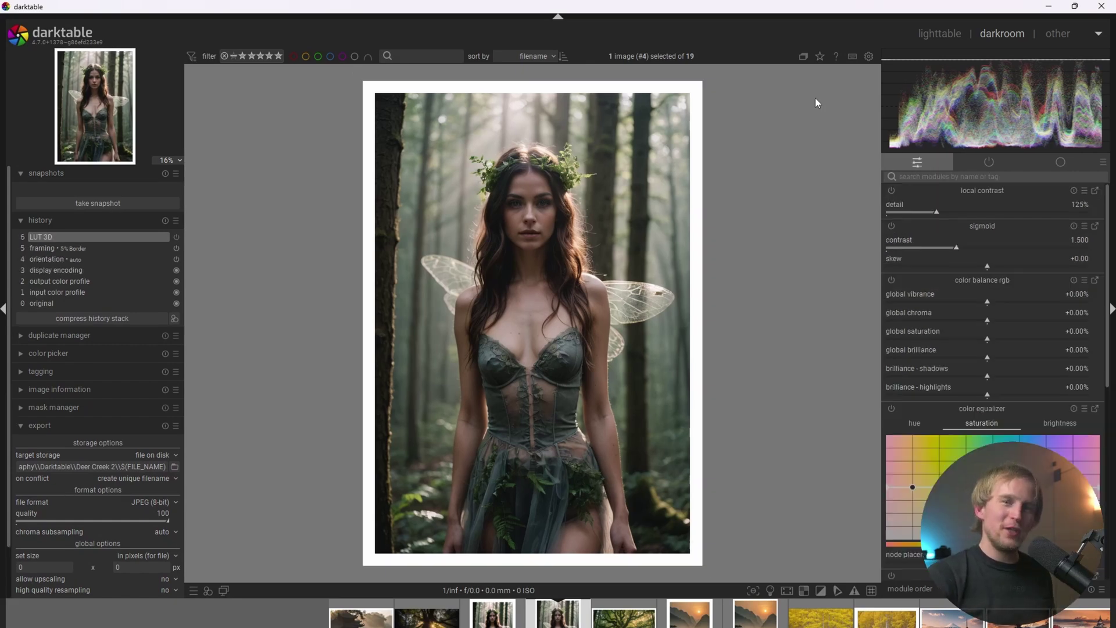
Search for the LUT 3D module, enable it and keep its settings expanded
left_click(921, 179)
type("LUT")
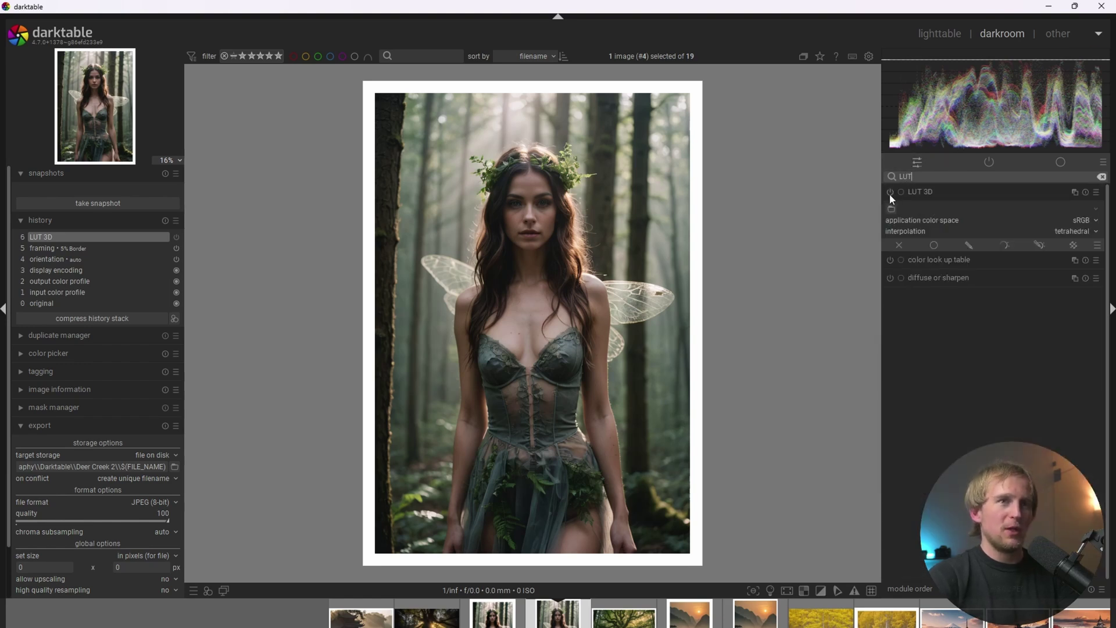
left_click(940, 194)
left_click(941, 193)
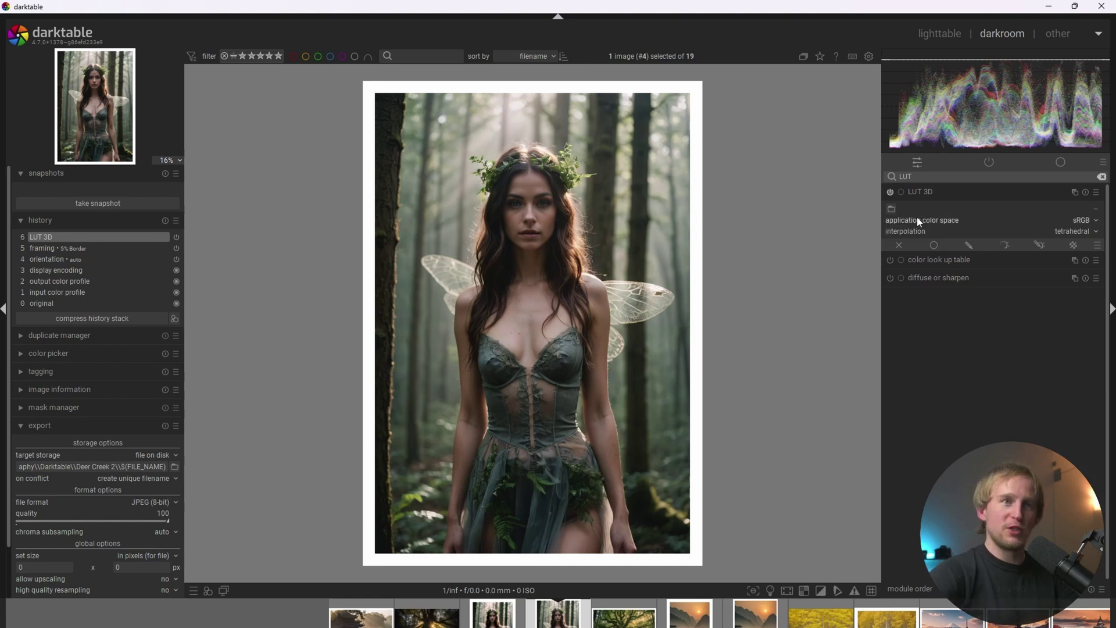
Load the Kodak Portra 400 1 - LUT from the HaldCLUT/Color/Kodak folder into the LUT 3D module
left_click(891, 208)
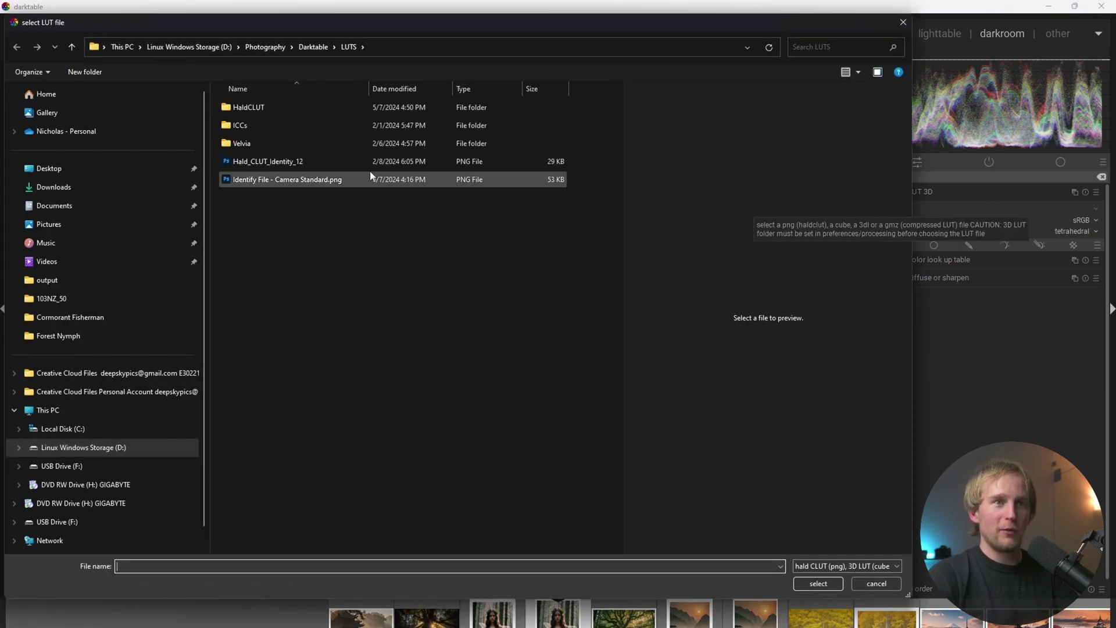
double_click(277, 107)
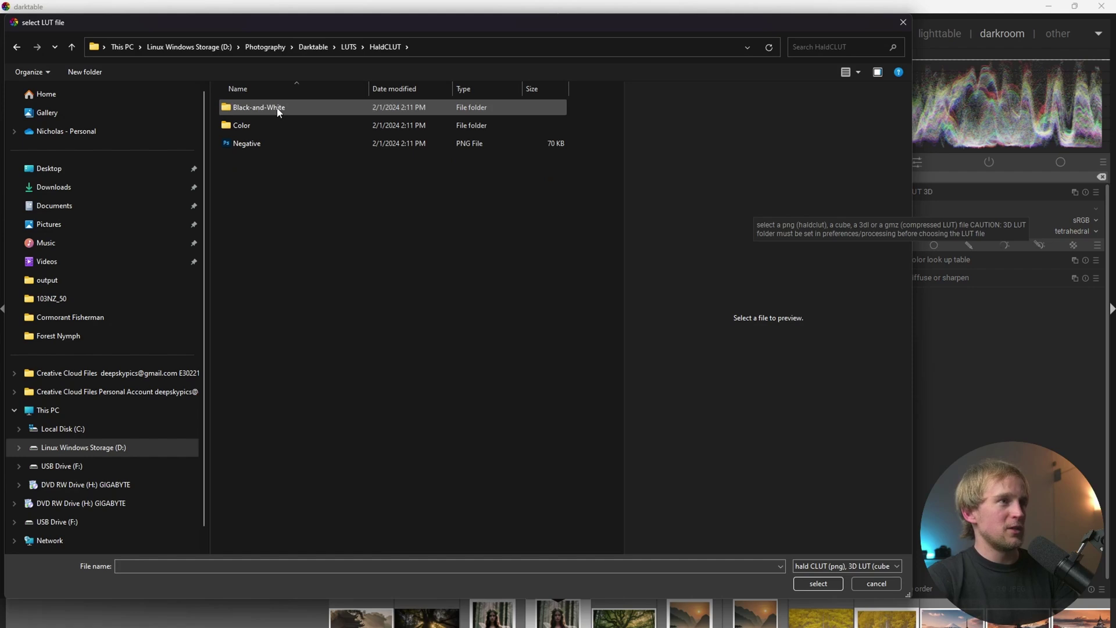
double_click(272, 126)
left_click(274, 161)
double_click(273, 161)
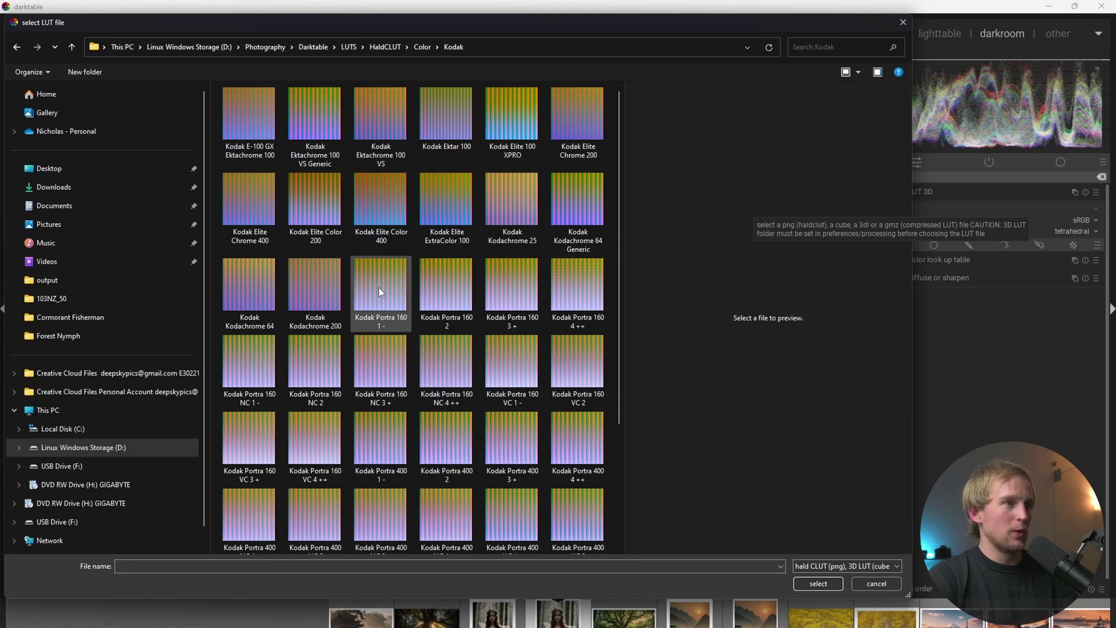
left_click(397, 437)
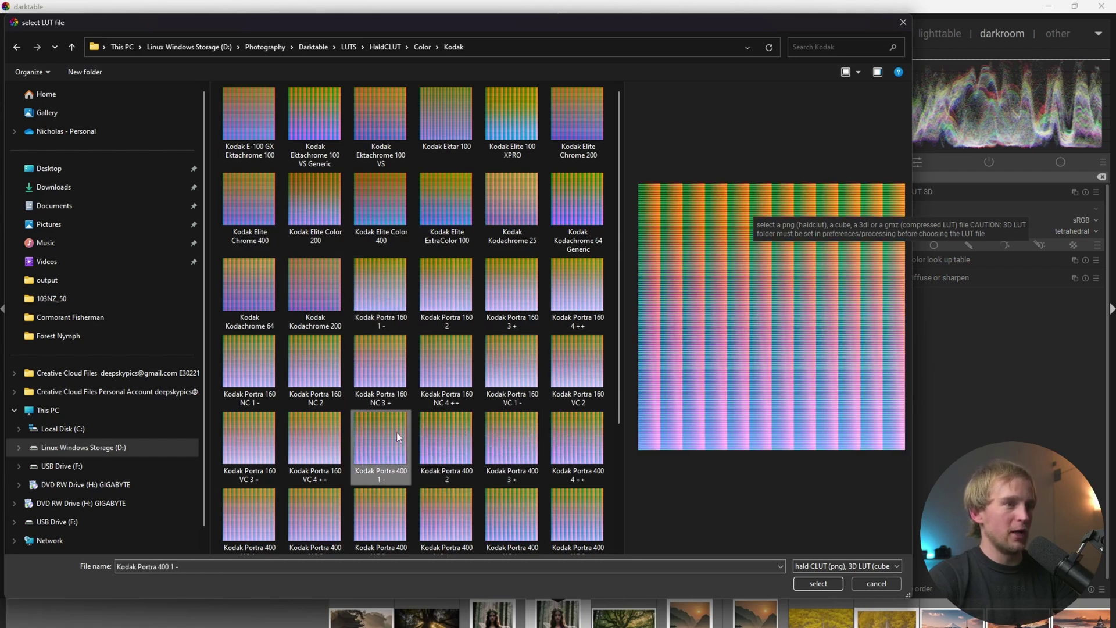
left_click(818, 583)
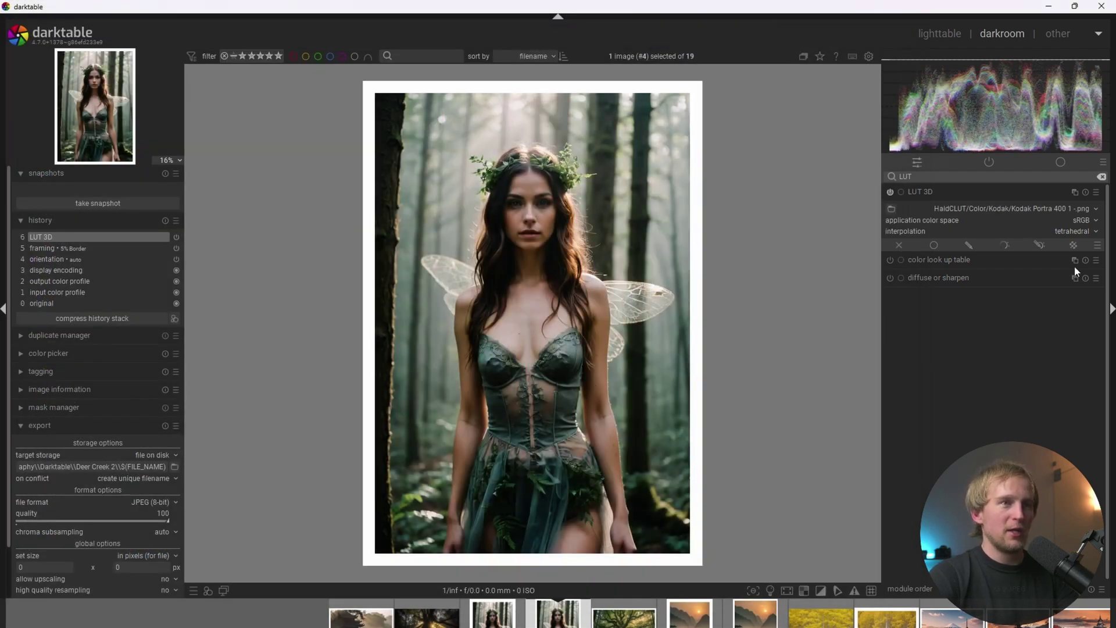
Blend LUT 3D uniformly at 40% opacity, comparing the portrait with the module off and on, and collapse its settings
left_click(934, 245)
left_click_drag(1090, 295, 969, 295)
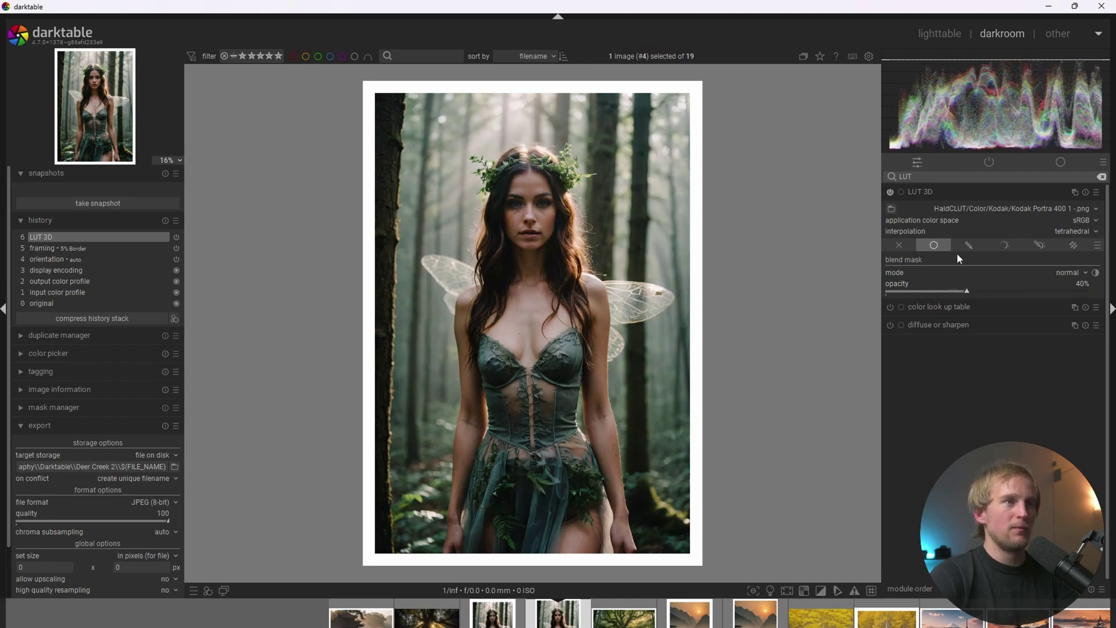
left_click(891, 192)
left_click(891, 192)
left_click(891, 193)
left_click(890, 192)
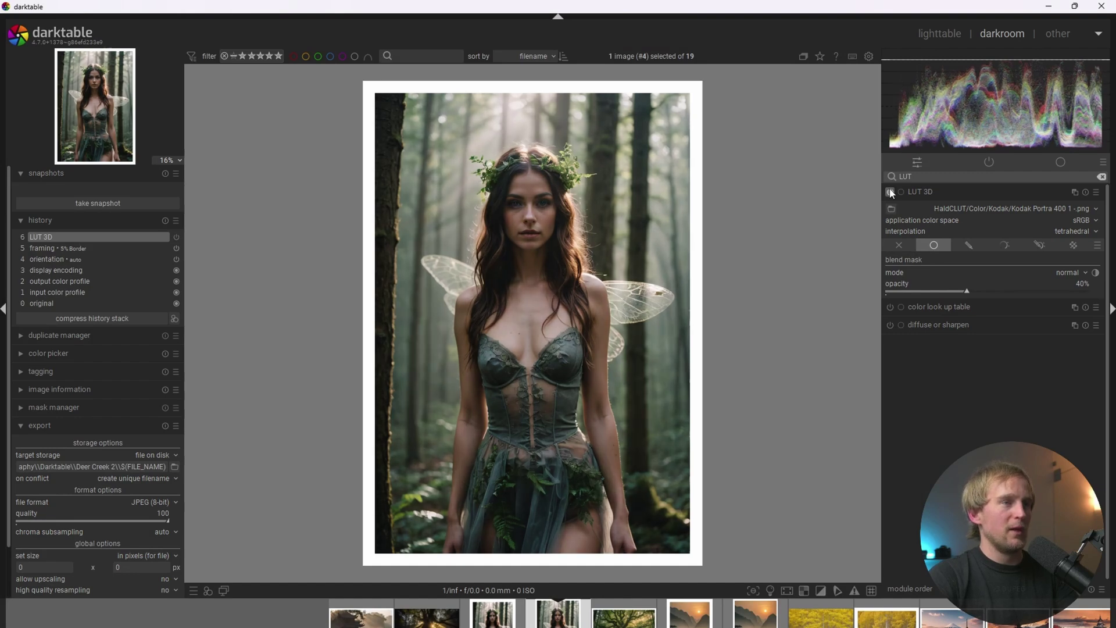
left_click(934, 192)
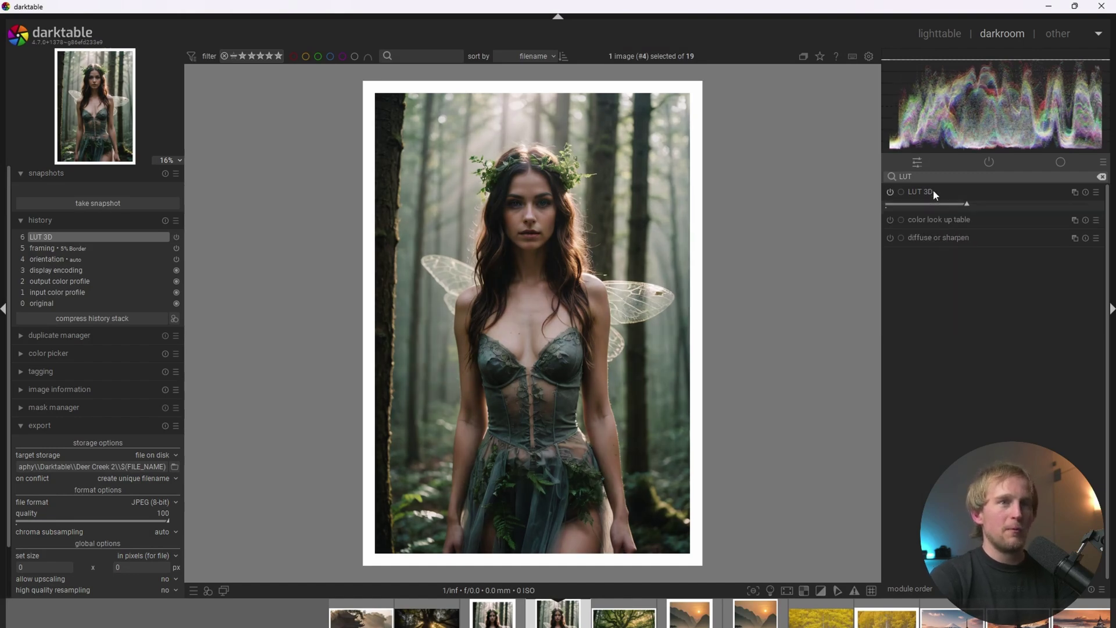
Duplicate the nymph portrait in the lighttable and open the duplicate in the darkroom
left_click(954, 36)
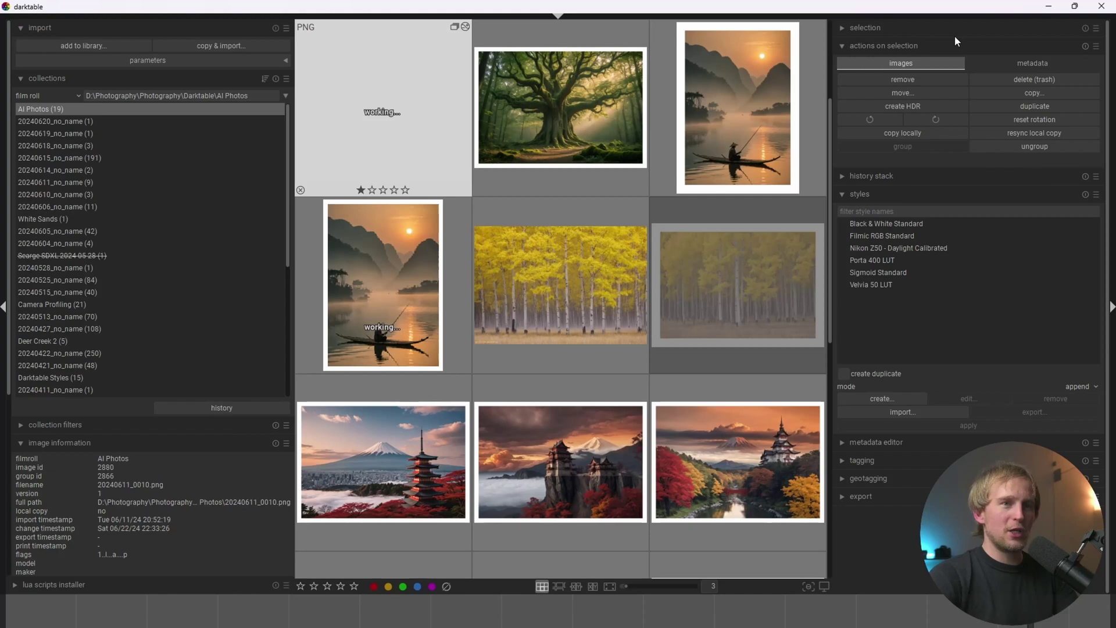
left_click(1028, 108)
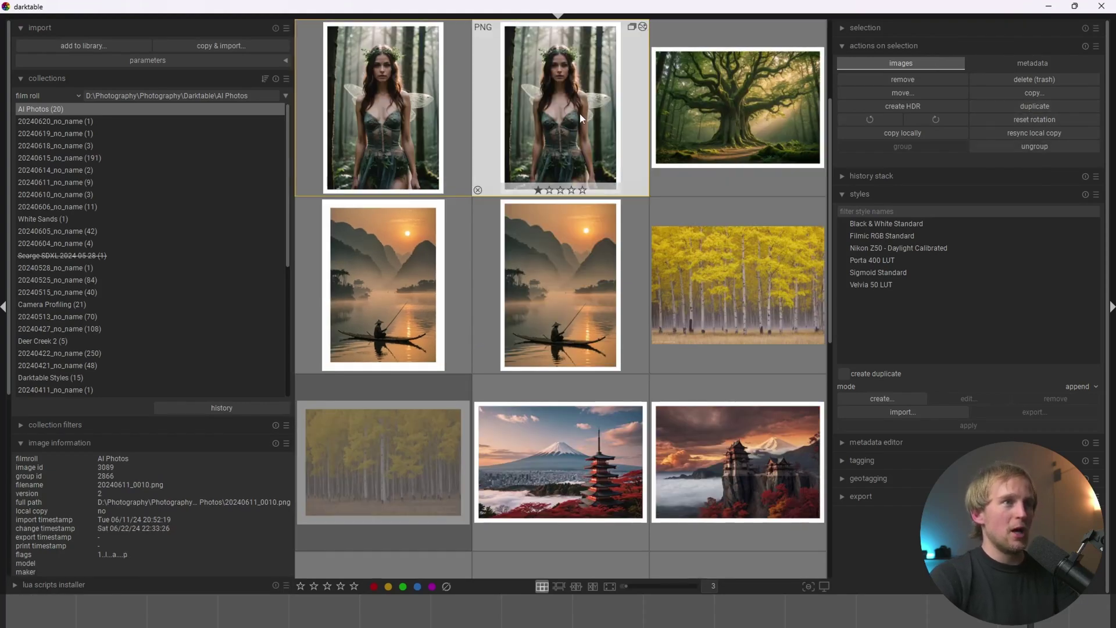
double_click(586, 95)
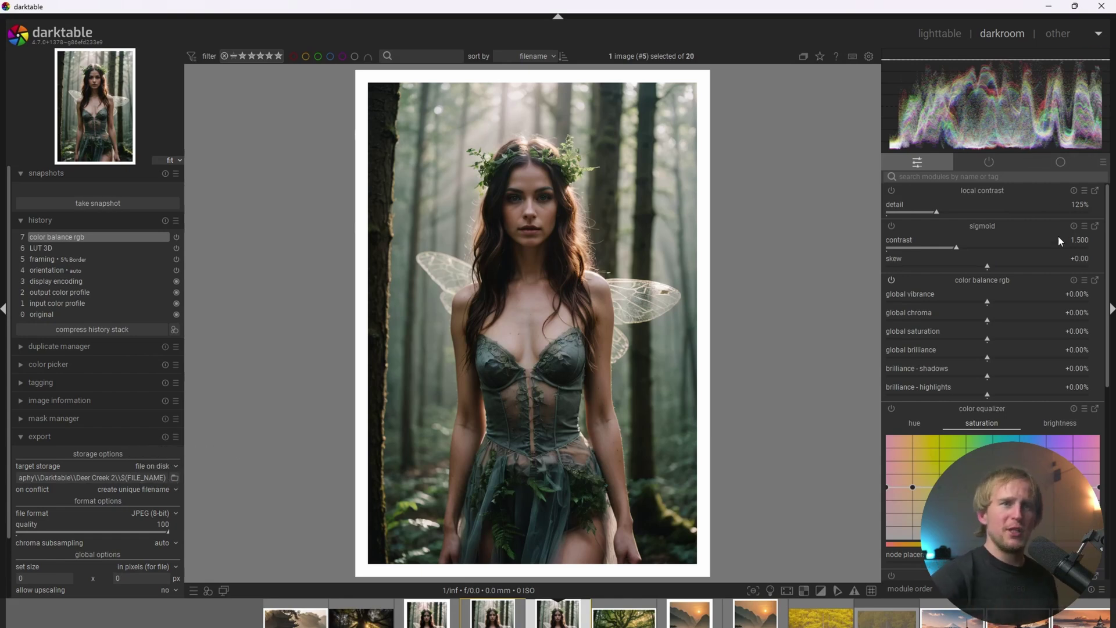
In the full color balance rgb module, set perceptual saturation to about -30.48% for highlights and about +12.82% for shadows
left_click(1095, 279)
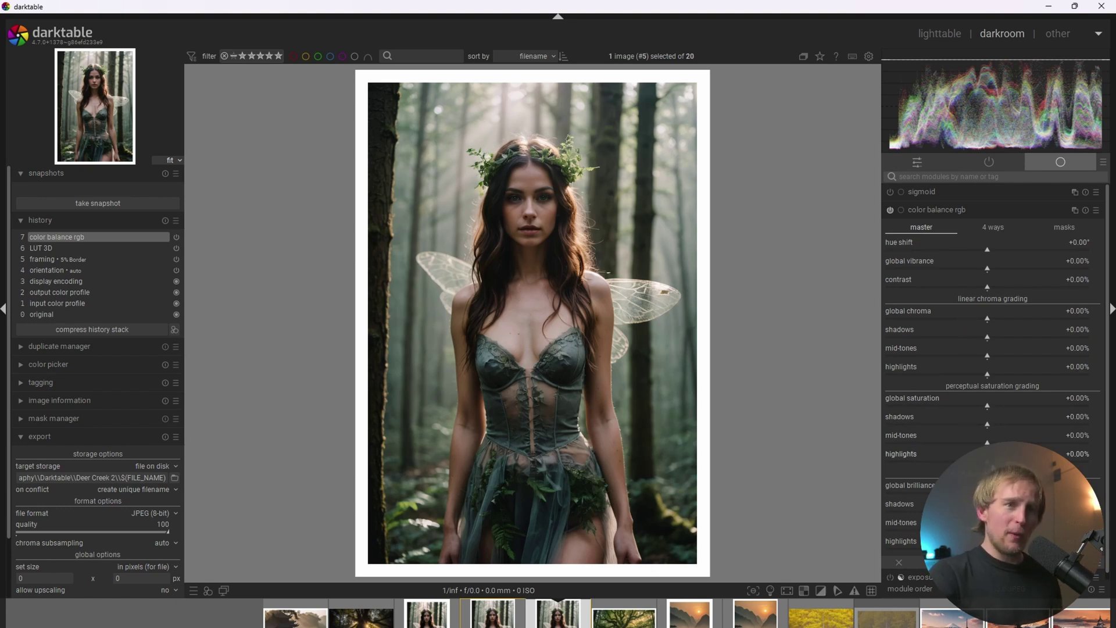
scroll(988, 453, "down", 3)
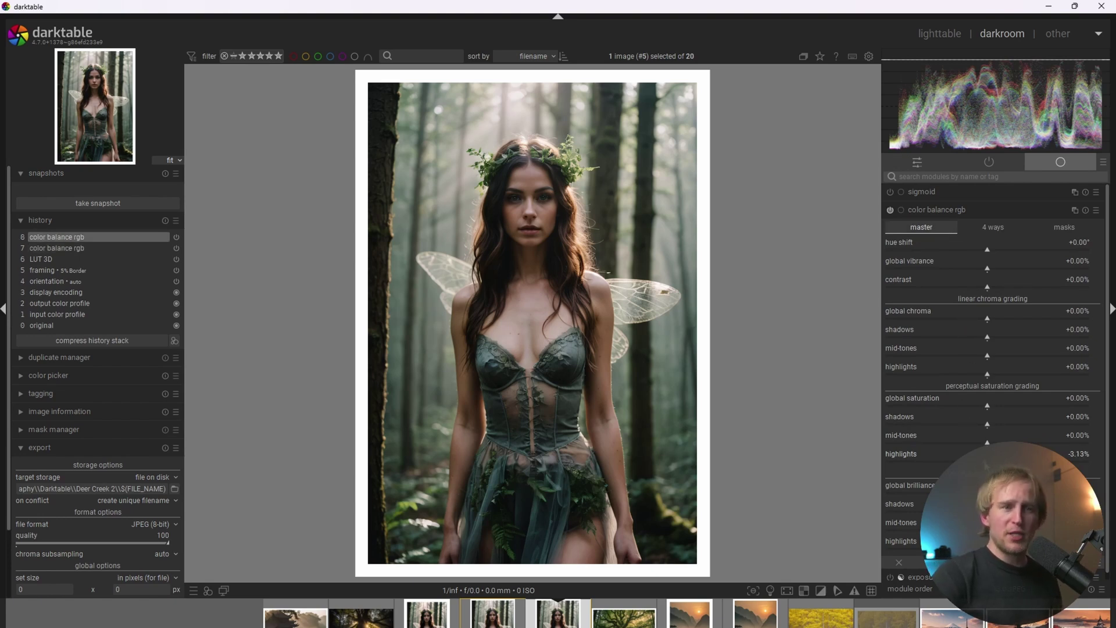
scroll(987, 453, "down", 10)
scroll(987, 453, "down", 8)
left_click_drag(990, 423, 1001, 427)
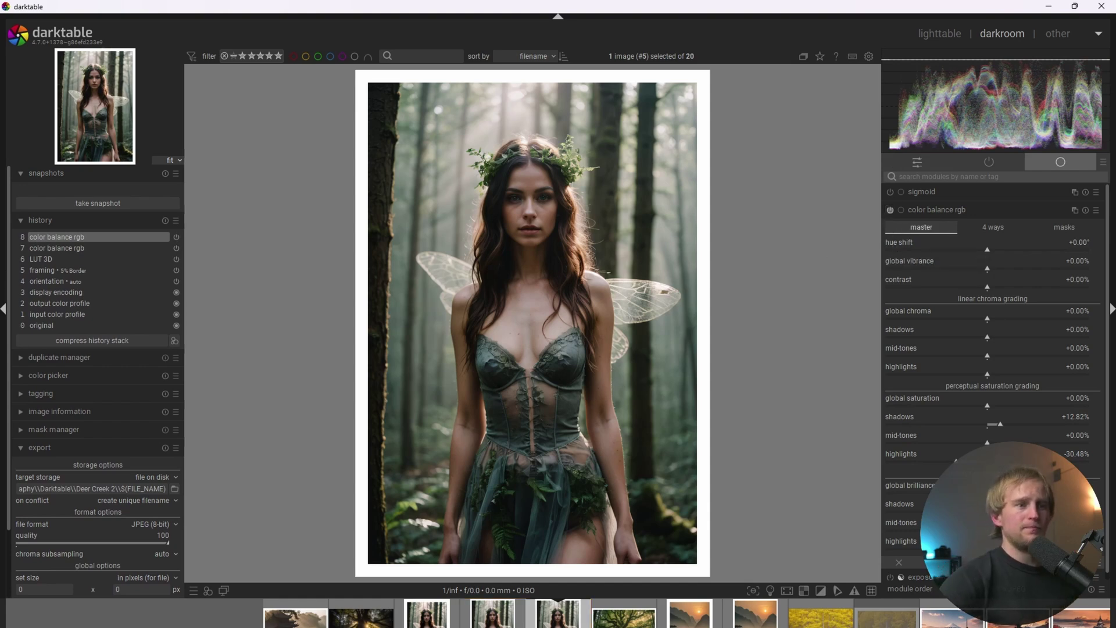
left_click(891, 210)
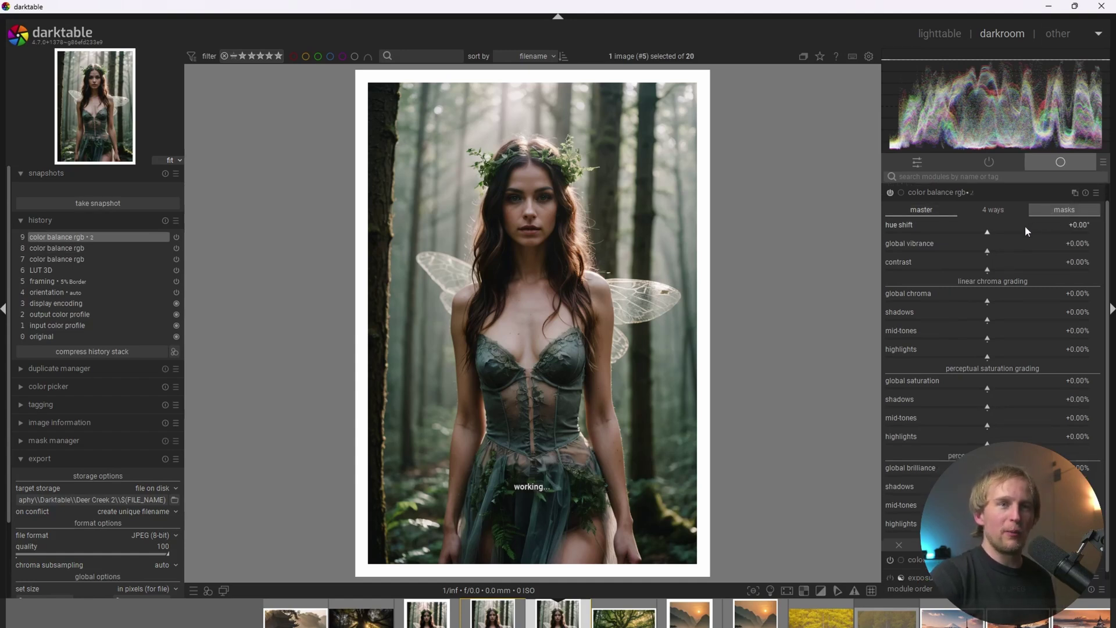
In the second color balance rgb instance's 4 ways controls, set shadows lift hue to about 241.03° and chroma to about 3.85%
left_click(990, 211)
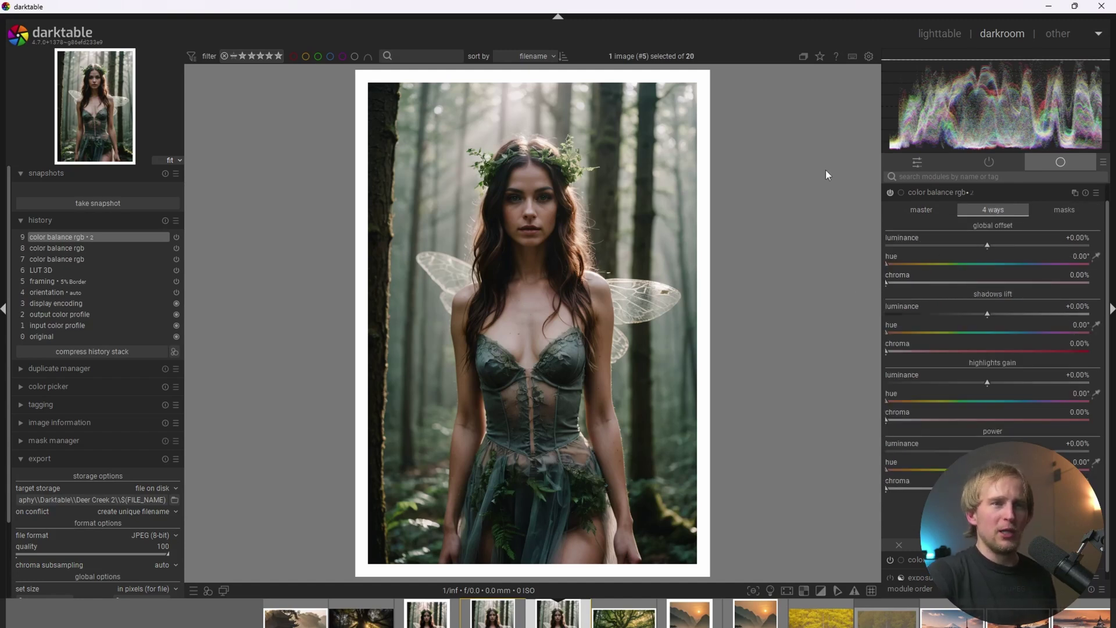
left_click_drag(889, 336, 1024, 336)
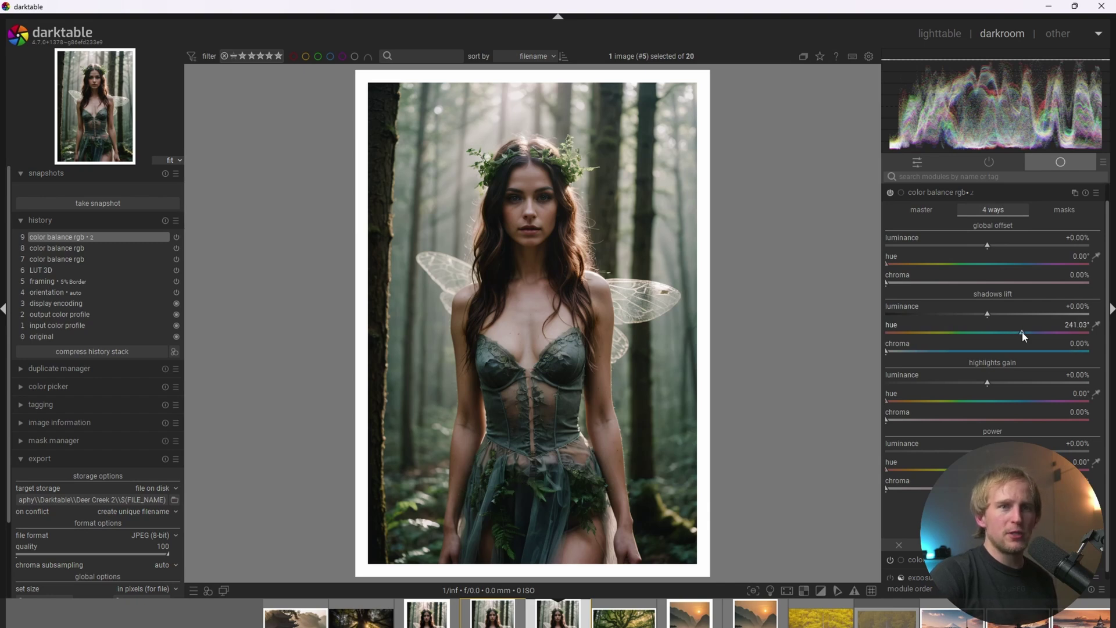
left_click_drag(887, 351, 901, 352)
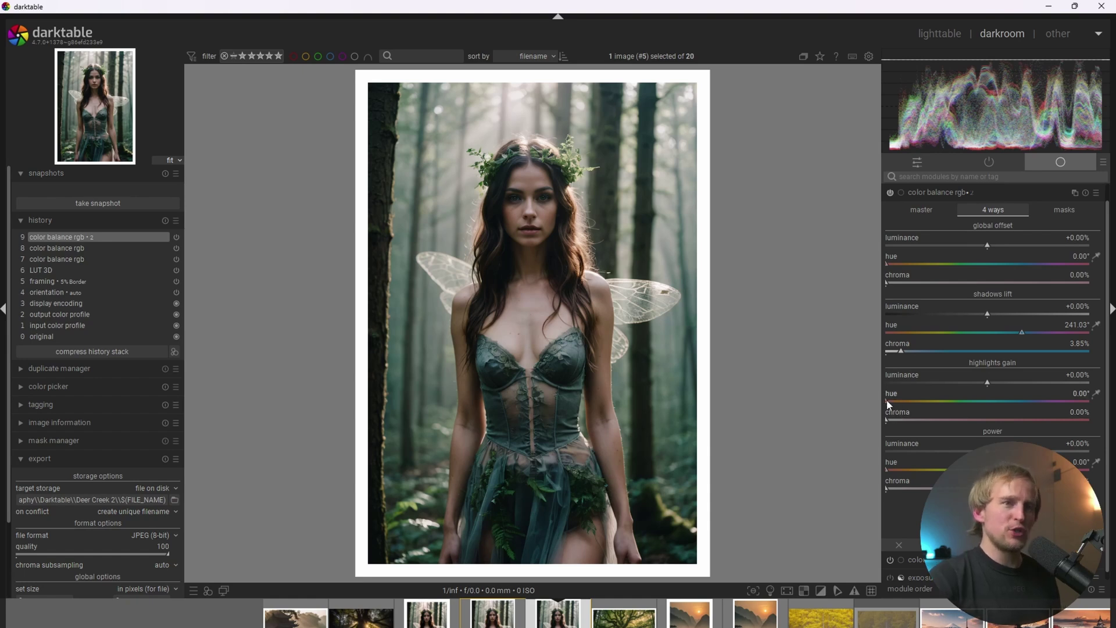
Set the highlights gain hue to about 43.08° and chroma to about 1.71%, comparing the grade with the instance off and on
mouse_move(887, 401)
left_mouse_down()
mouse_move(912, 407)
mouse_move(904, 424)
left_mouse_up()
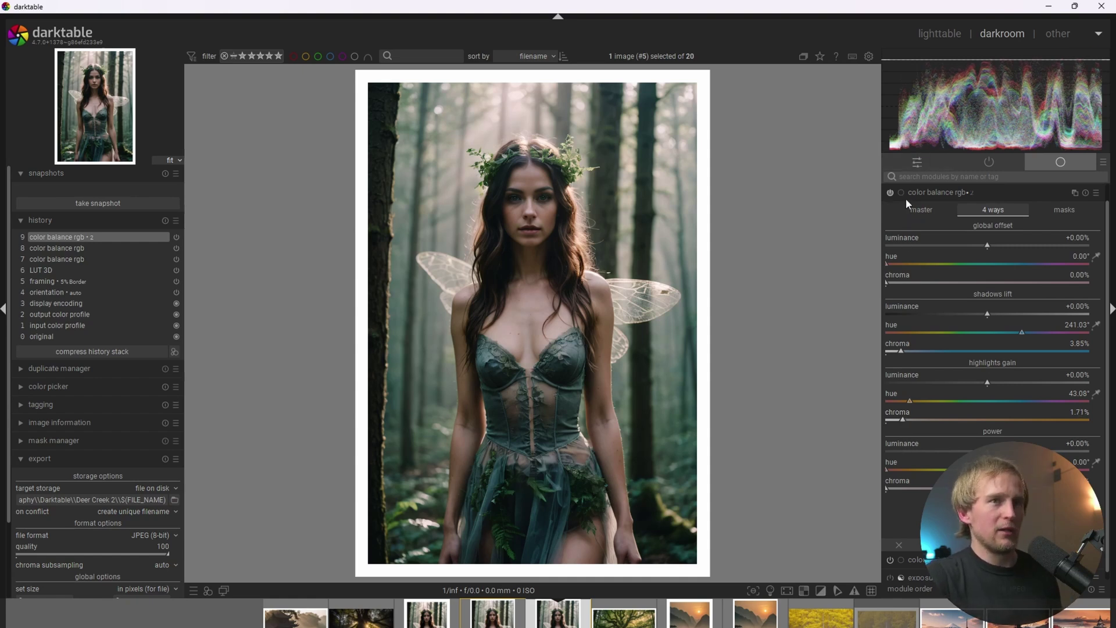
left_click(889, 194)
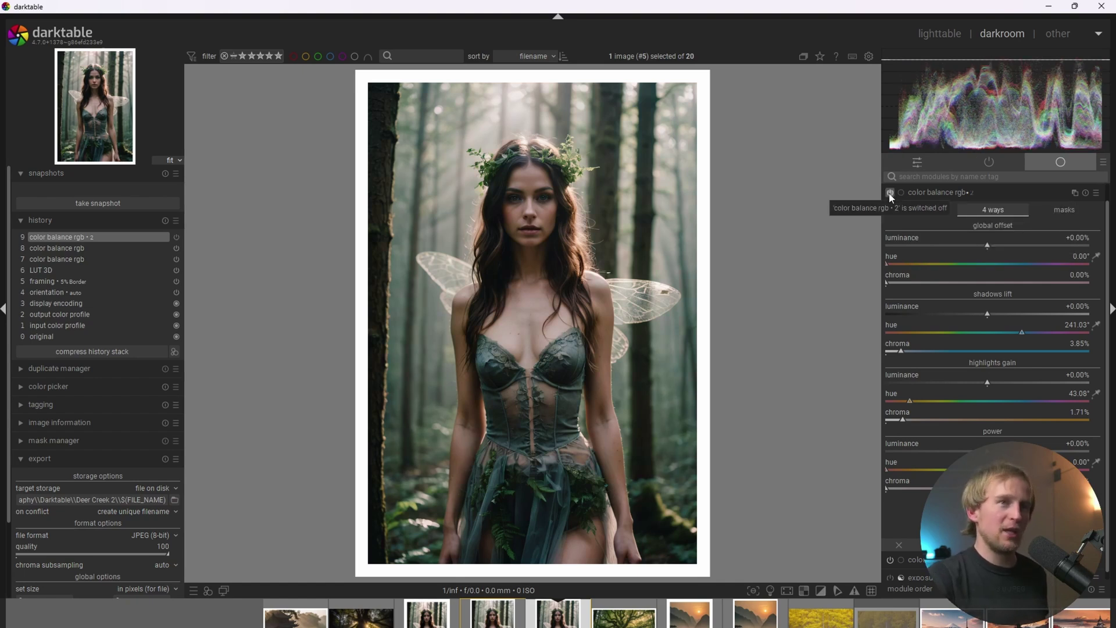
left_click(890, 195)
left_click(889, 194)
left_click(889, 194)
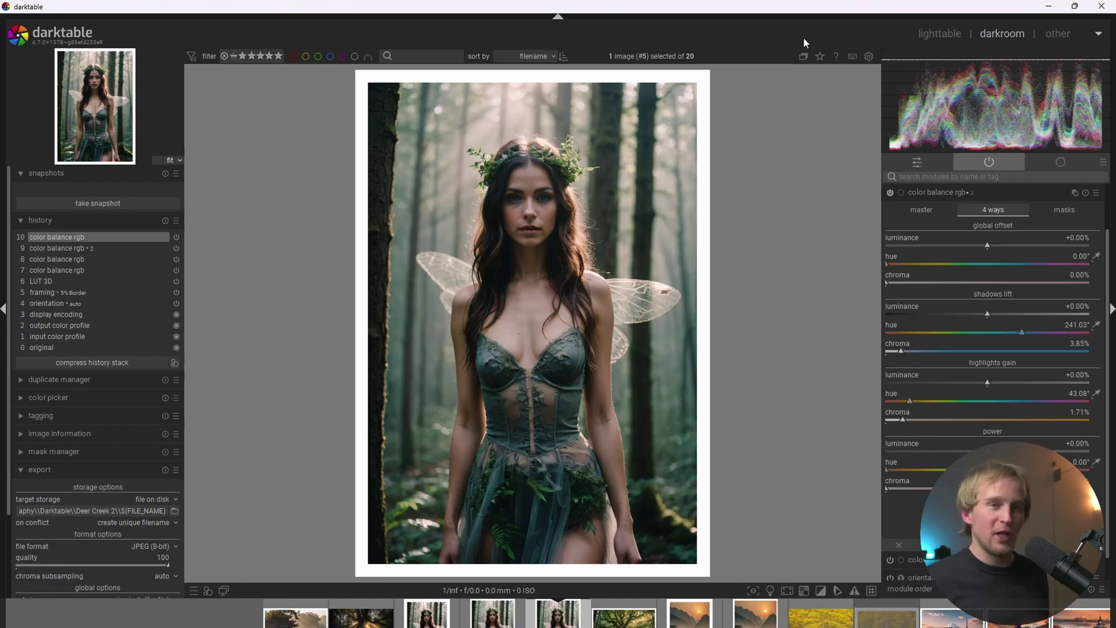
Switch from the second color balance rgb instance to the first one's controls and undo the last diffuse or sharpen edit
left_click(961, 194)
left_click(958, 246)
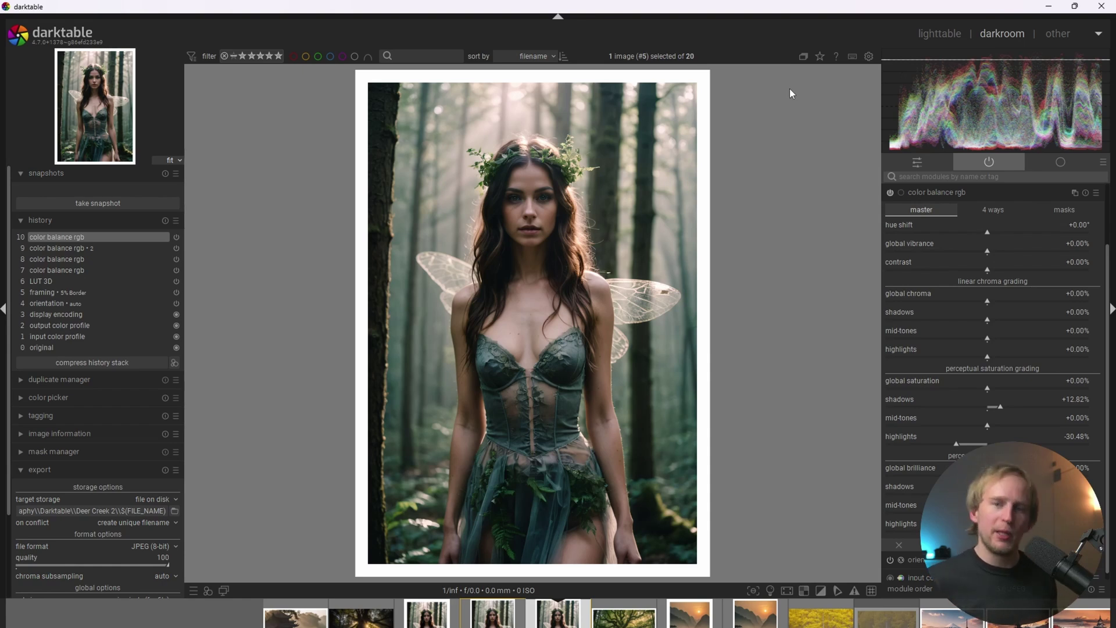
key("ctrl+v")
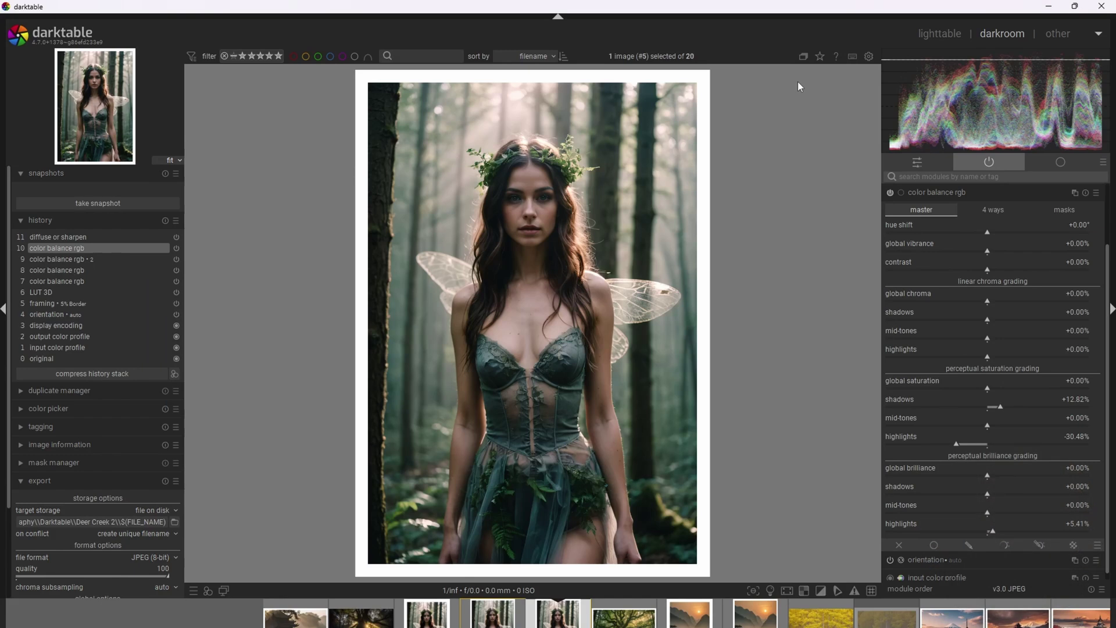
Find the diffuse or sharpen module and apply its bloom preset to the portrait
left_click(919, 175)
type("diff")
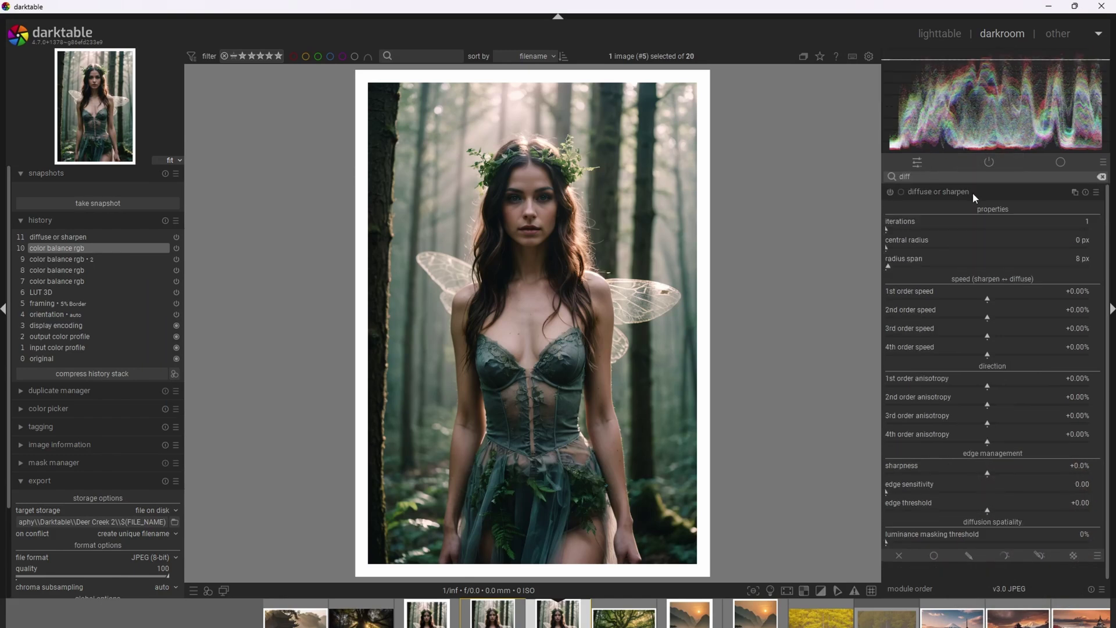
left_click(1097, 193)
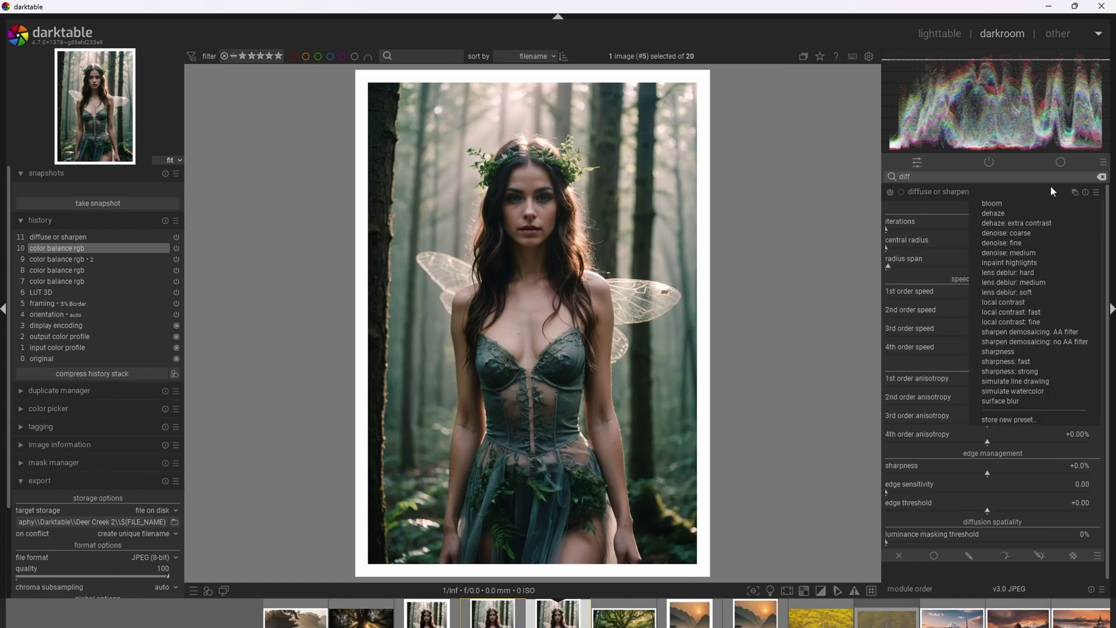
left_click(1010, 204)
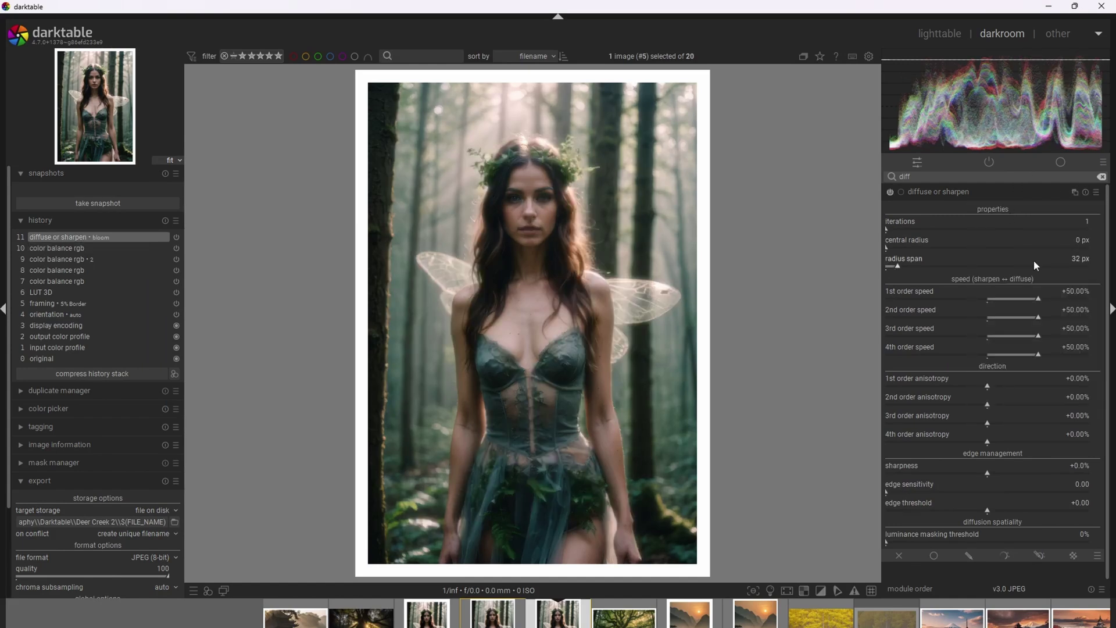
In diffuse or sharpen, reset the 2nd and 3rd order speeds to 0%, and set 1st order to about 11.68% and 4th order to about 26.50%
double_click(1040, 317)
double_click(1039, 339)
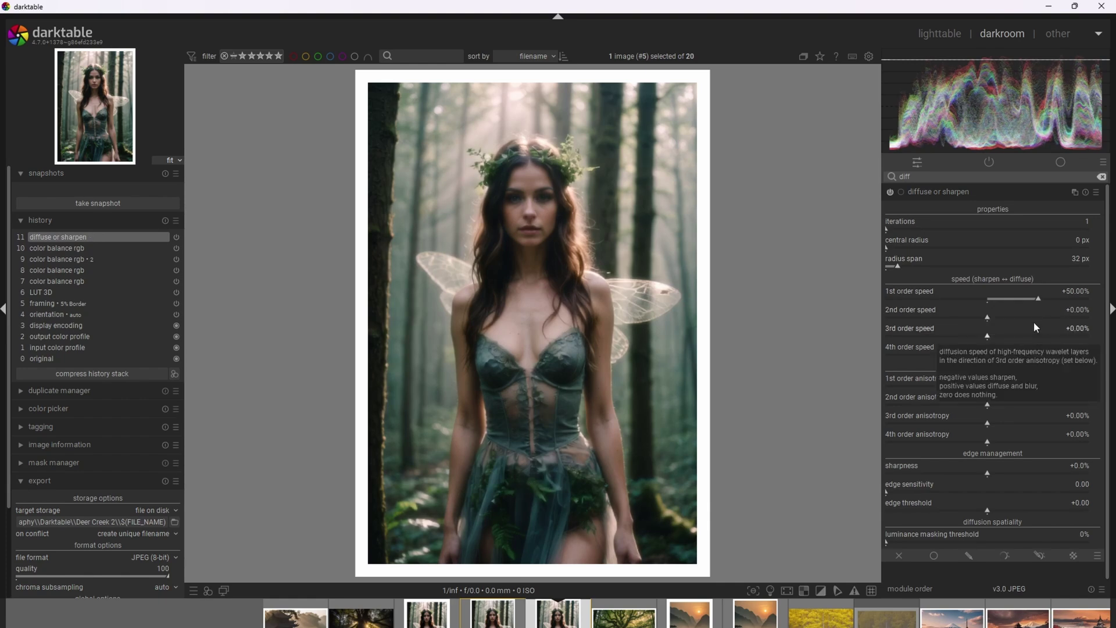
left_click_drag(1030, 295, 1005, 301)
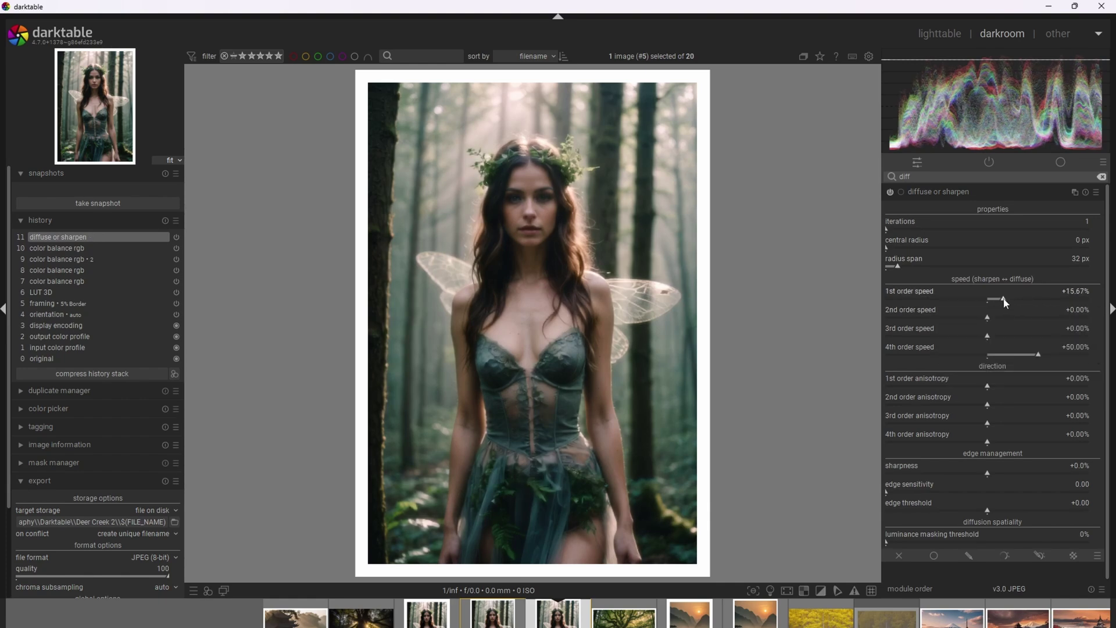
left_click_drag(1039, 354, 1017, 358)
left_click_drag(1005, 302, 1002, 304)
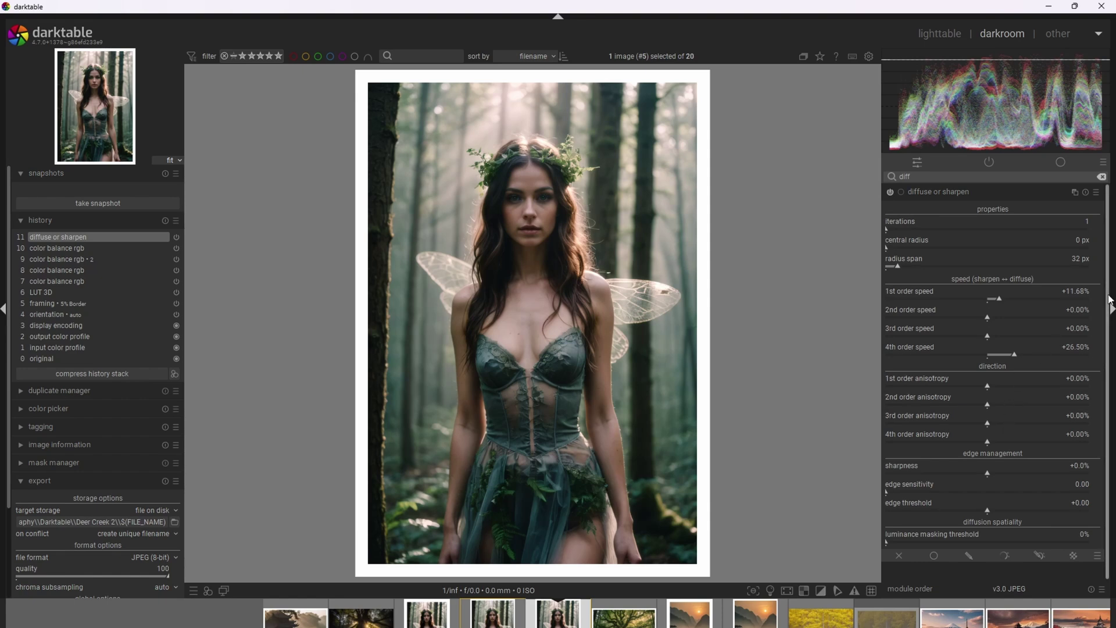
Blend diffuse or sharpen uniformly in RGB red channel mode and inspect the effect up close around the shoulder and wing
left_click(935, 557)
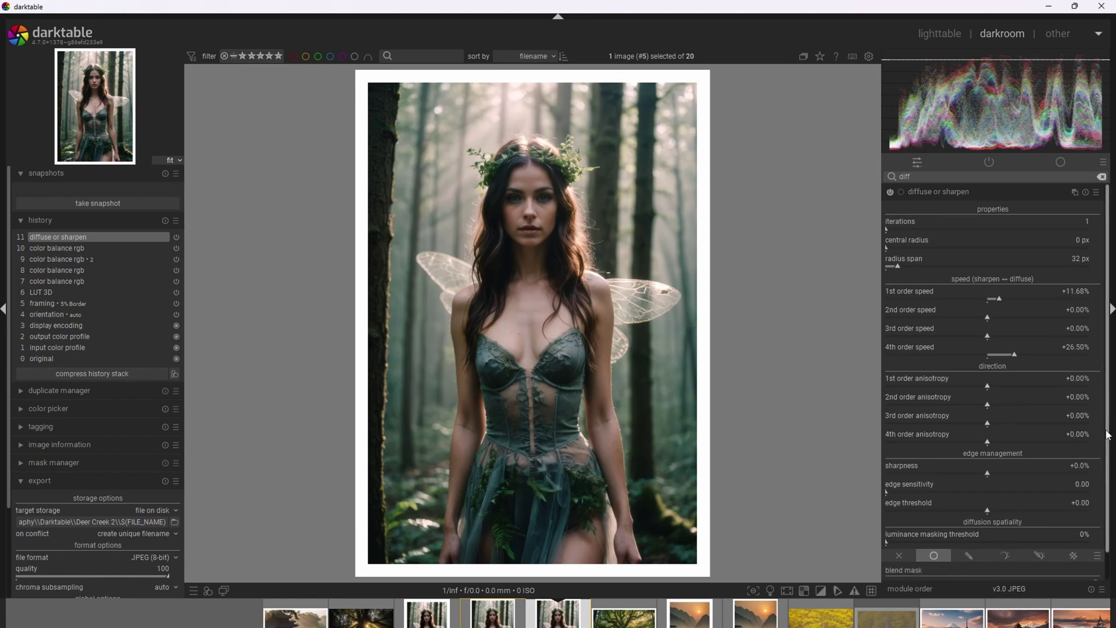
scroll(1109, 464, "down", 1)
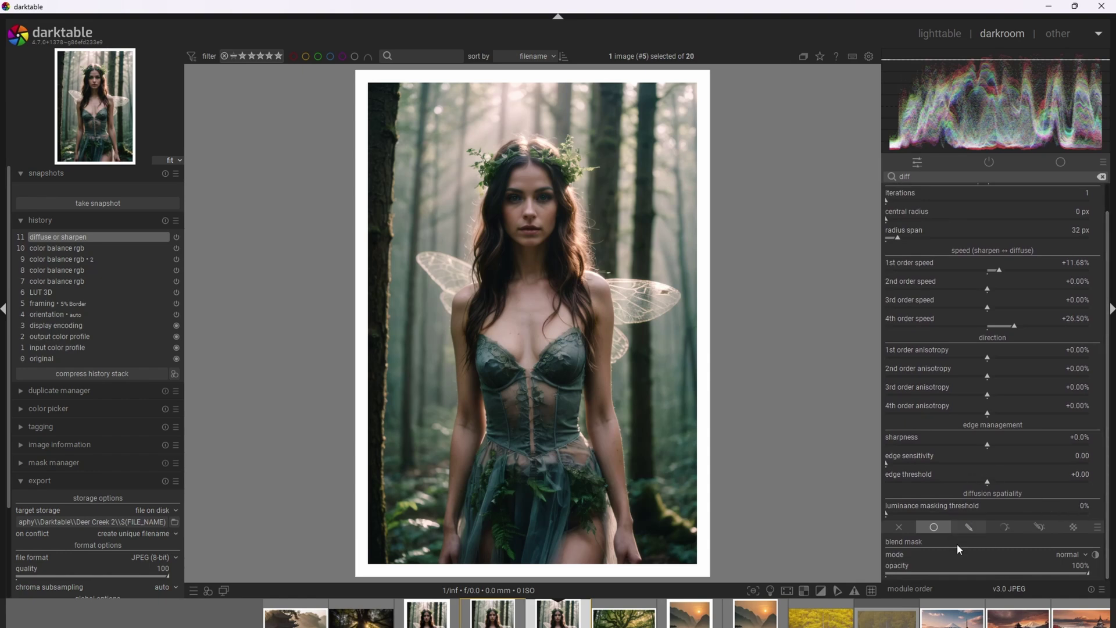
left_click(1067, 555)
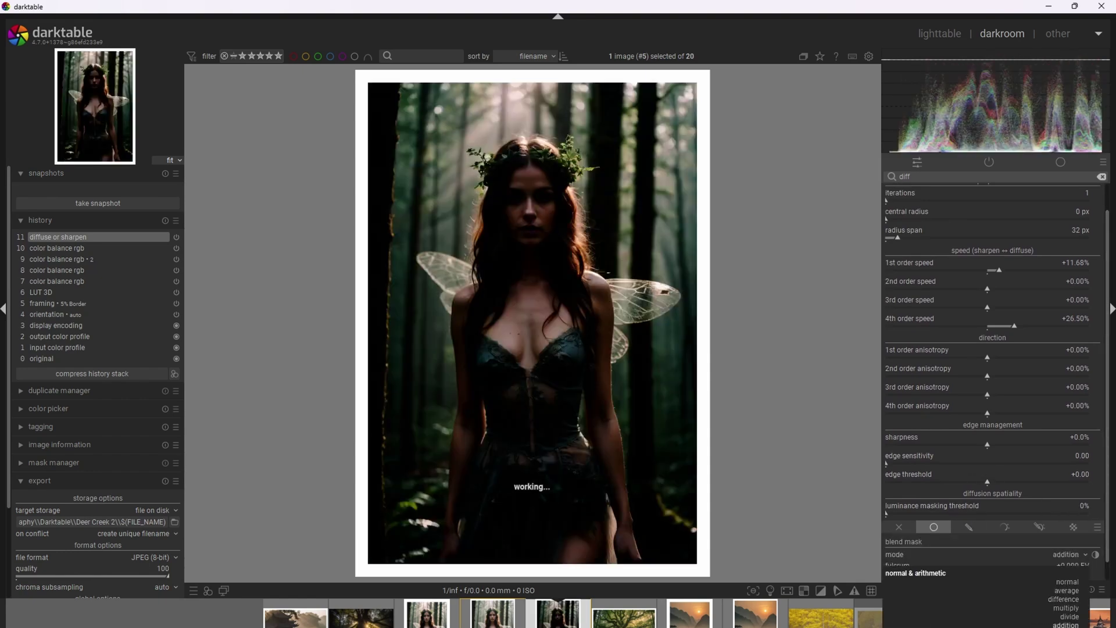
left_click(1064, 621)
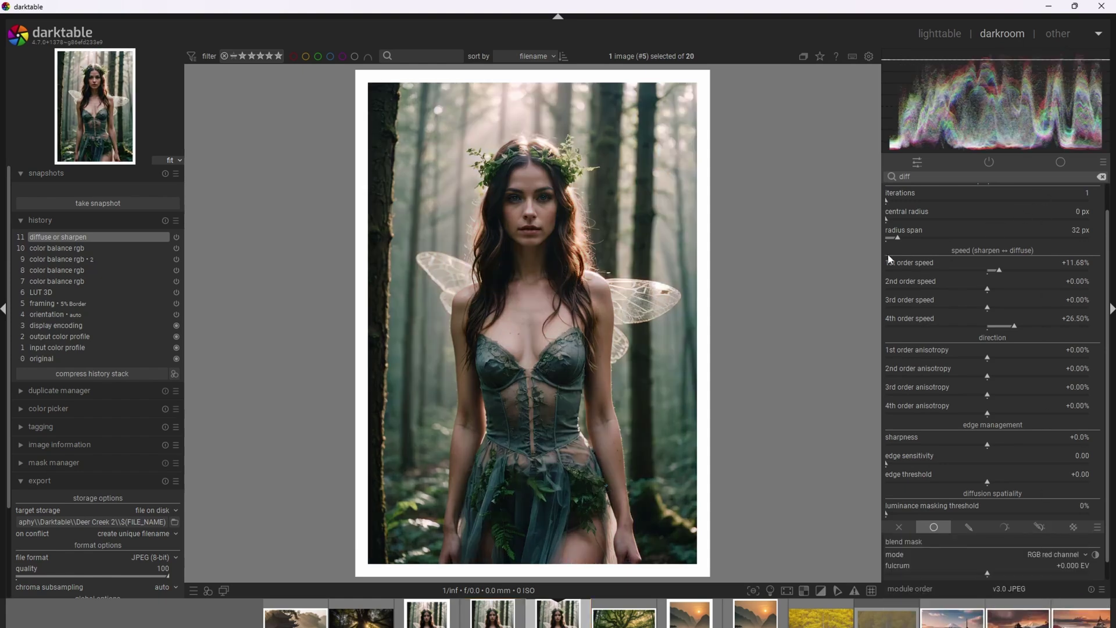
scroll(626, 287, "up", 1)
scroll(626, 287, "up", 2)
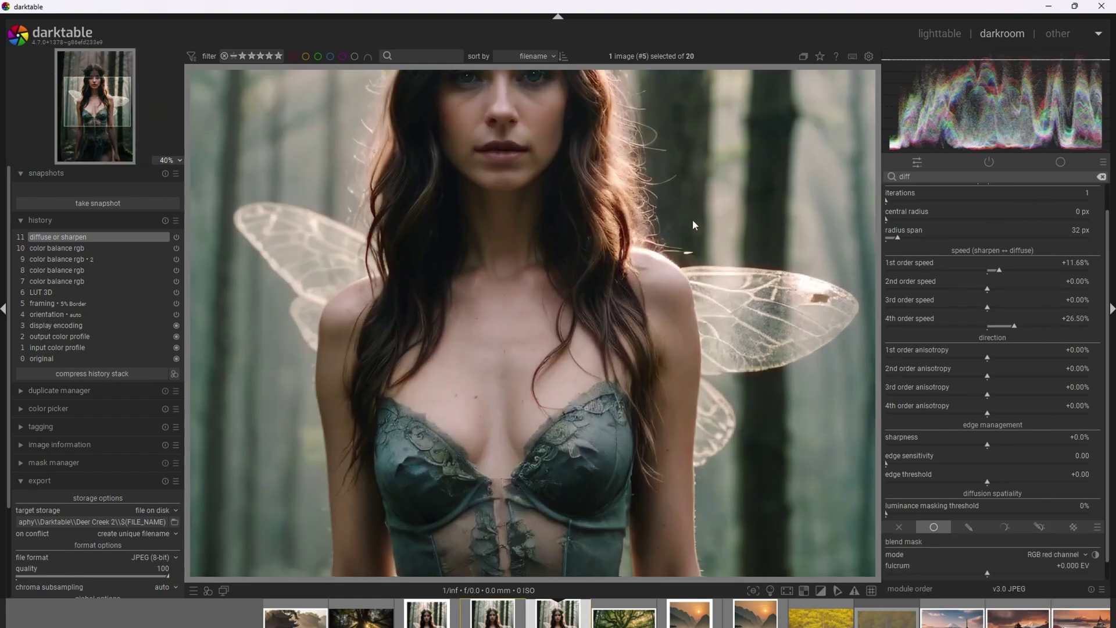
left_click_drag(698, 219, 654, 288)
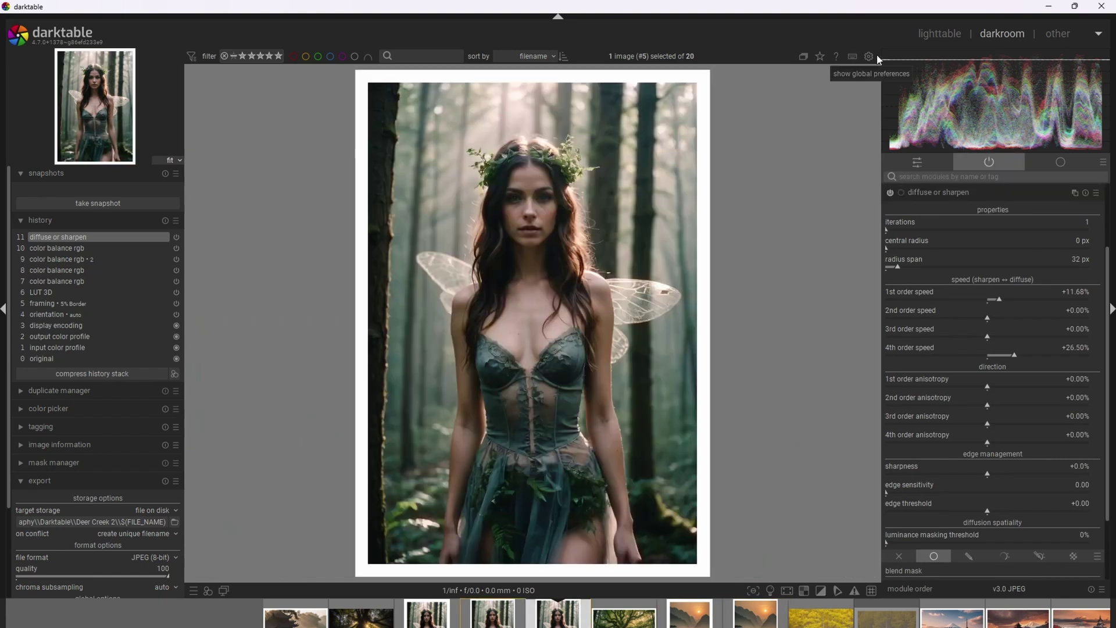
Duplicate the diffuse or sharpen instance and set the copy's blend mode to RGB blue channel
left_click(1075, 194)
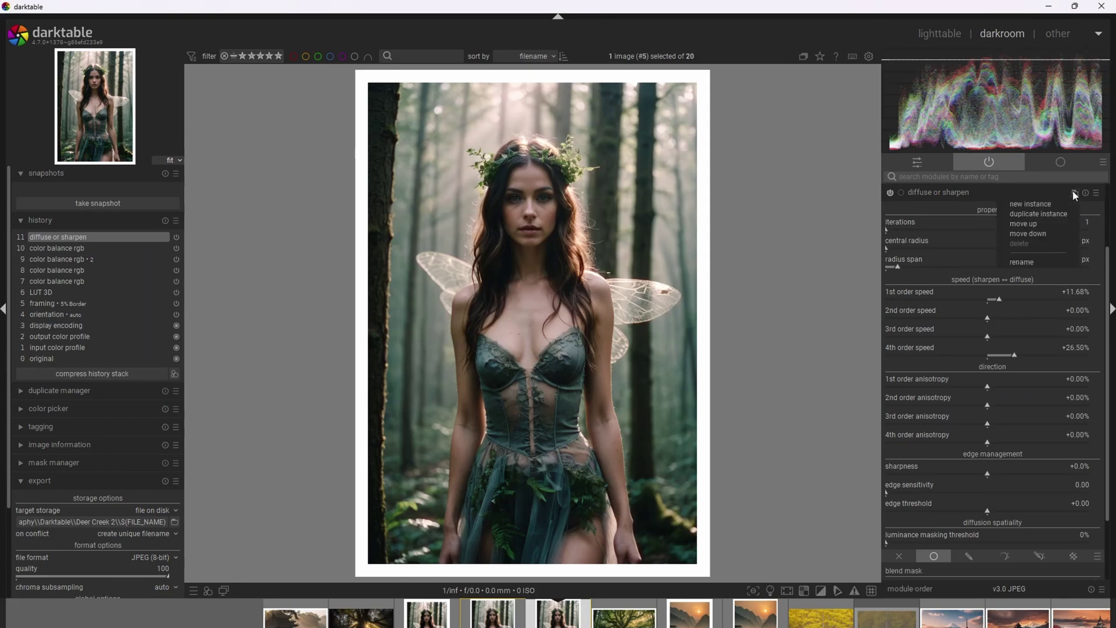
left_click(1041, 212)
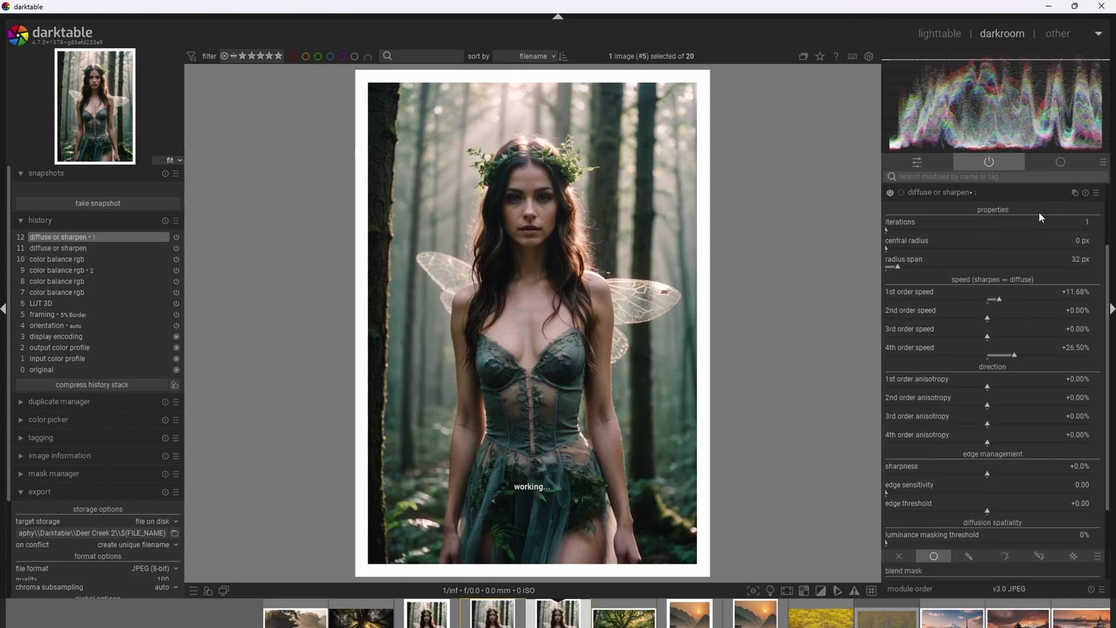
scroll(1108, 326, "down", 3)
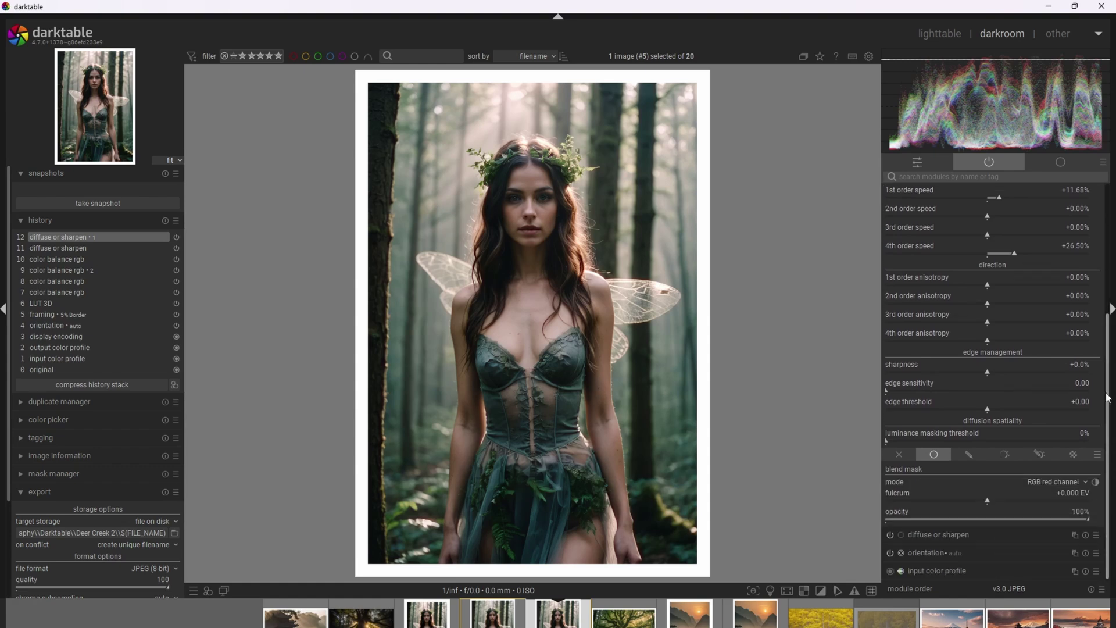
left_click(1060, 483)
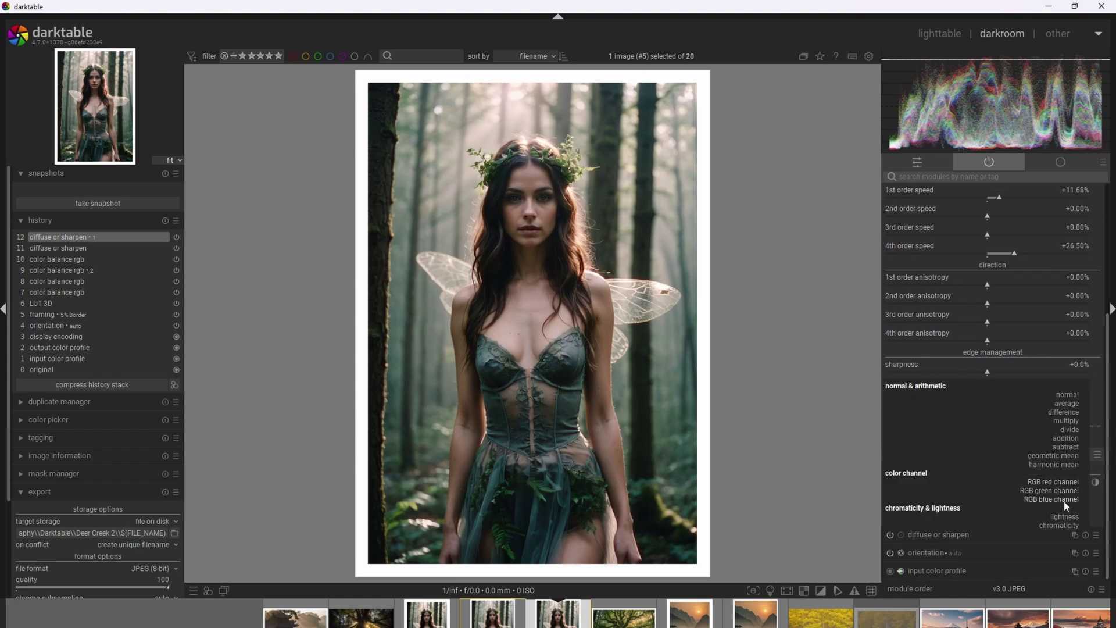
left_click(1064, 501)
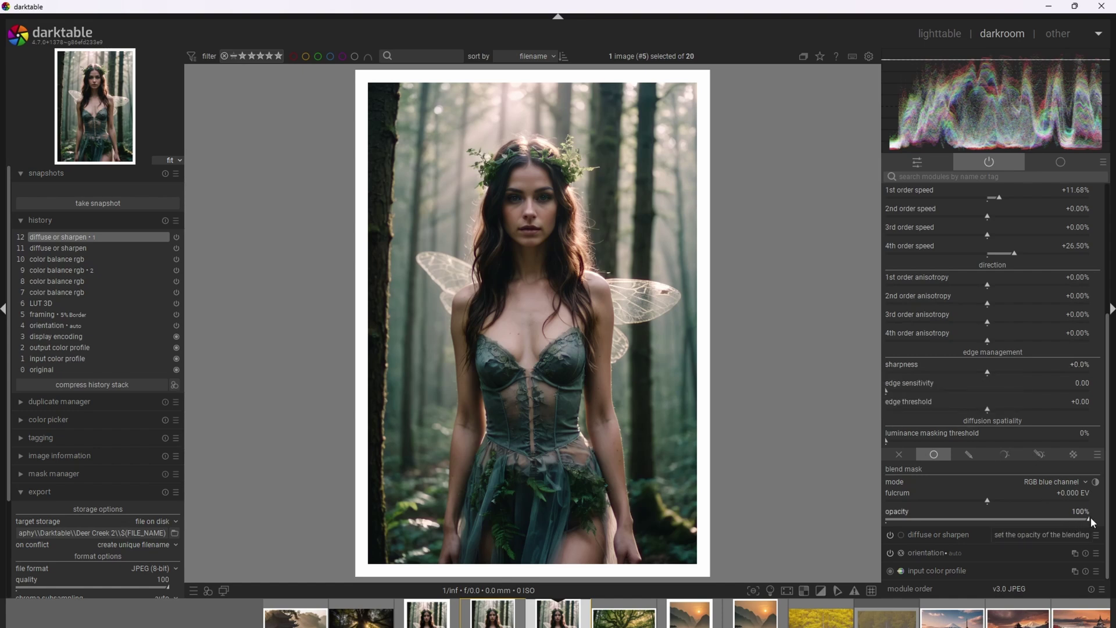
Set the duplicated diffuse or sharpen instance's blend opacity to 60% and inspect the hair, shoulder and wing edges up close
left_click_drag(1089, 519, 1008, 522)
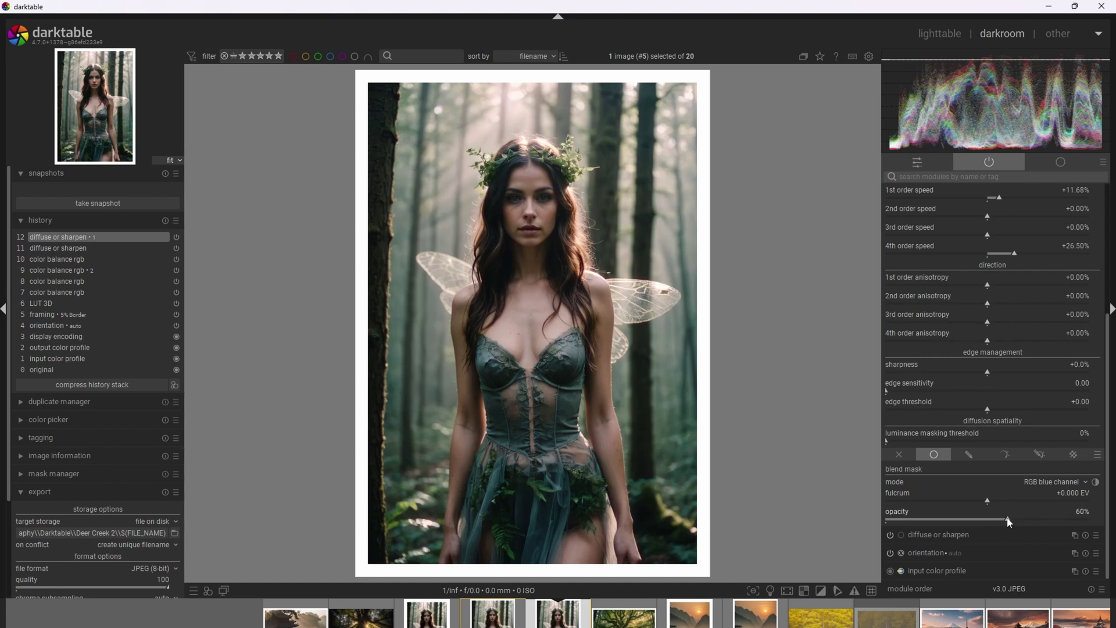
scroll(681, 281, "up", 5)
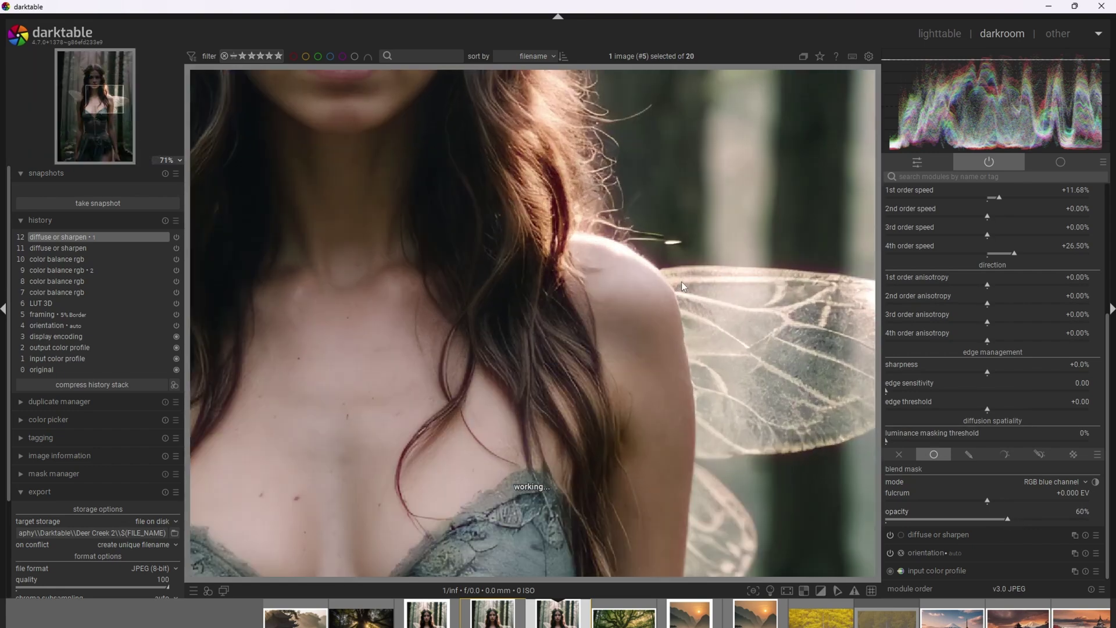
scroll(681, 281, "up", 2)
left_click_drag(741, 211, 578, 215)
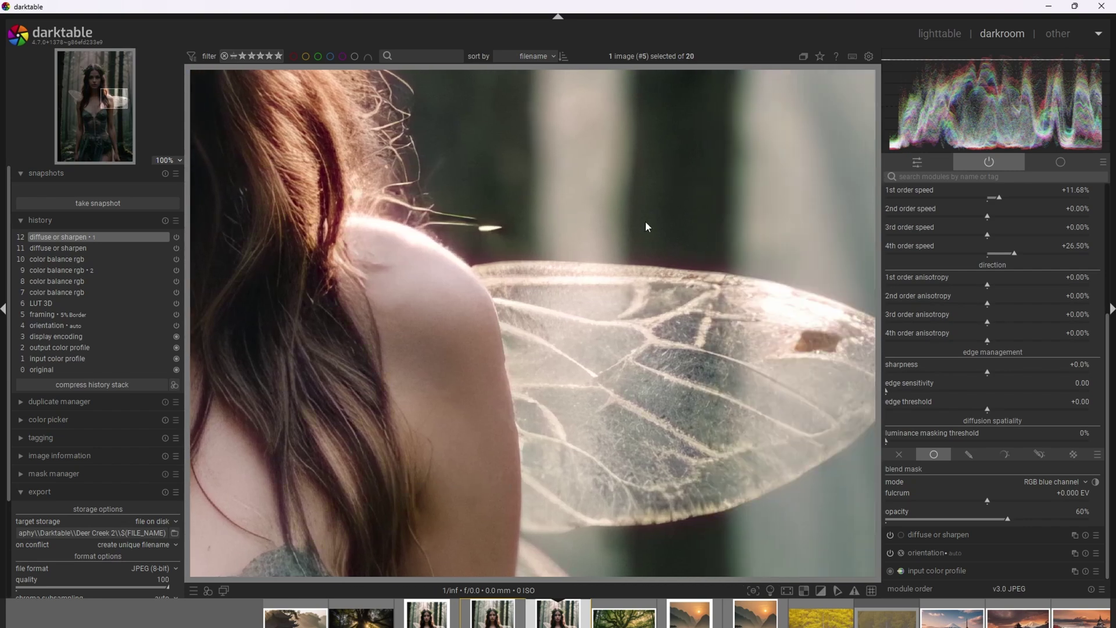
scroll(609, 285, "down", 7)
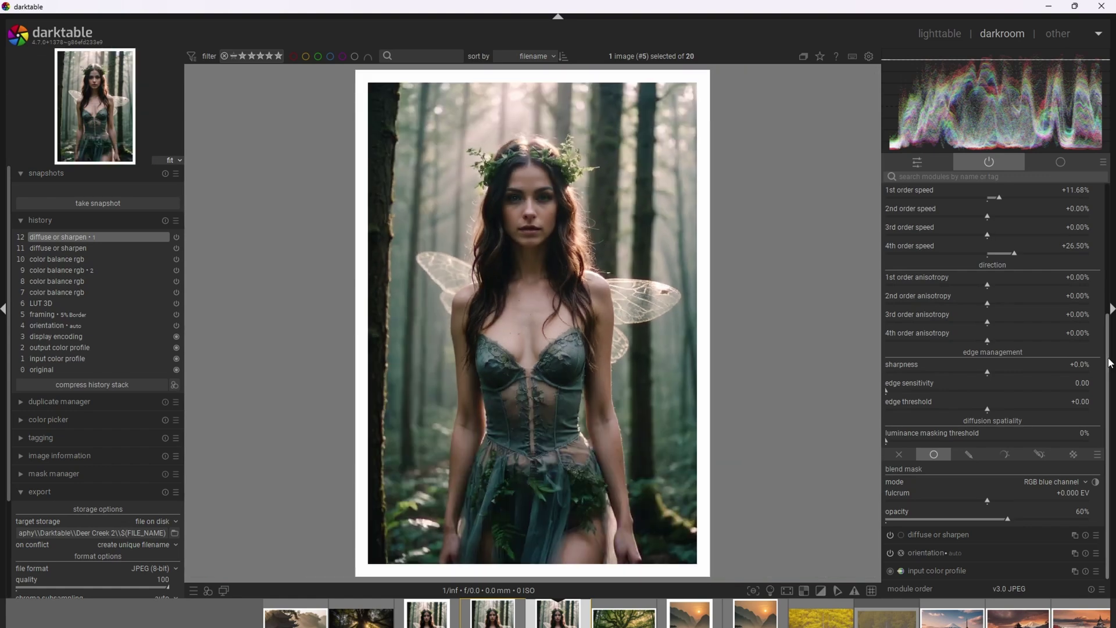
scroll(1108, 361, "up", 2)
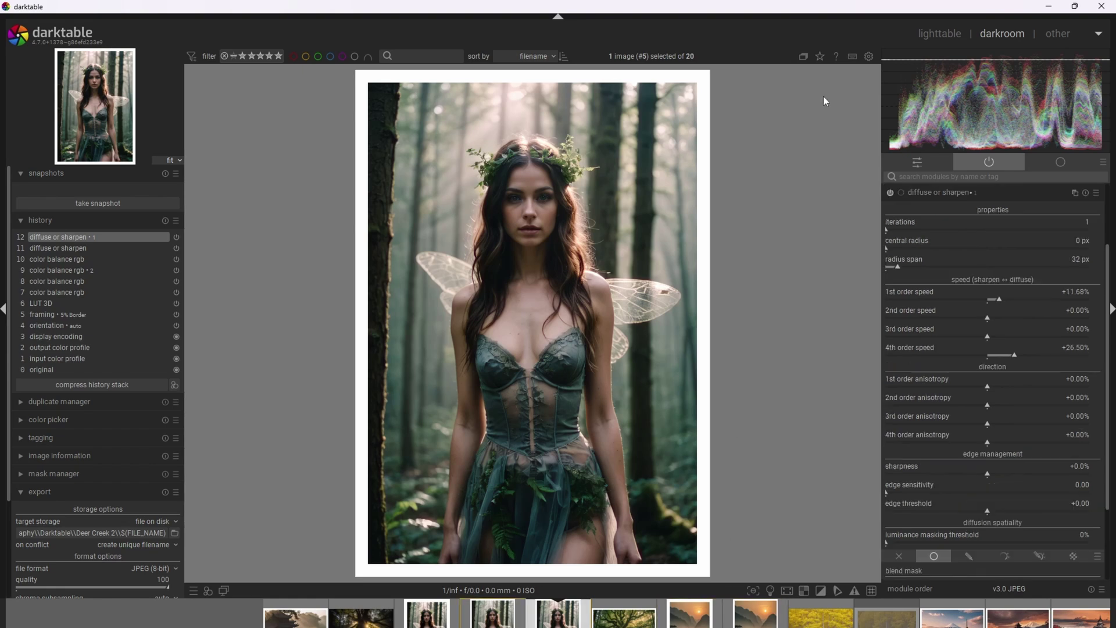
Find the grain module, enable it on the portrait, and check the result up close and in full view
left_click(933, 177)
type("gra")
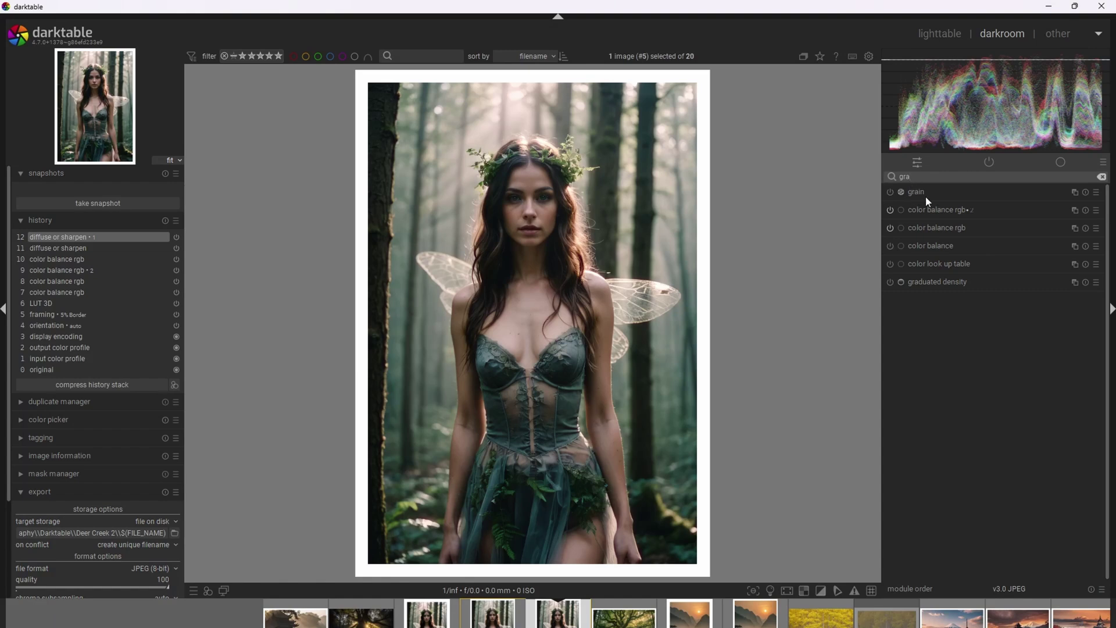
left_click(890, 192)
scroll(640, 236, "up", 5)
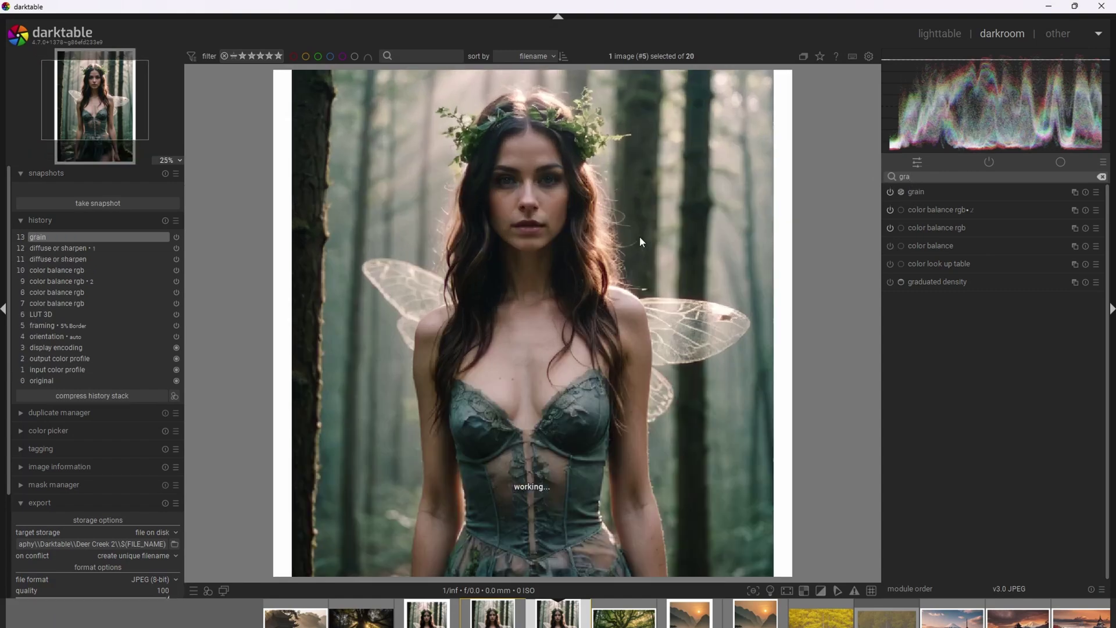
scroll(773, 218, "up", 1)
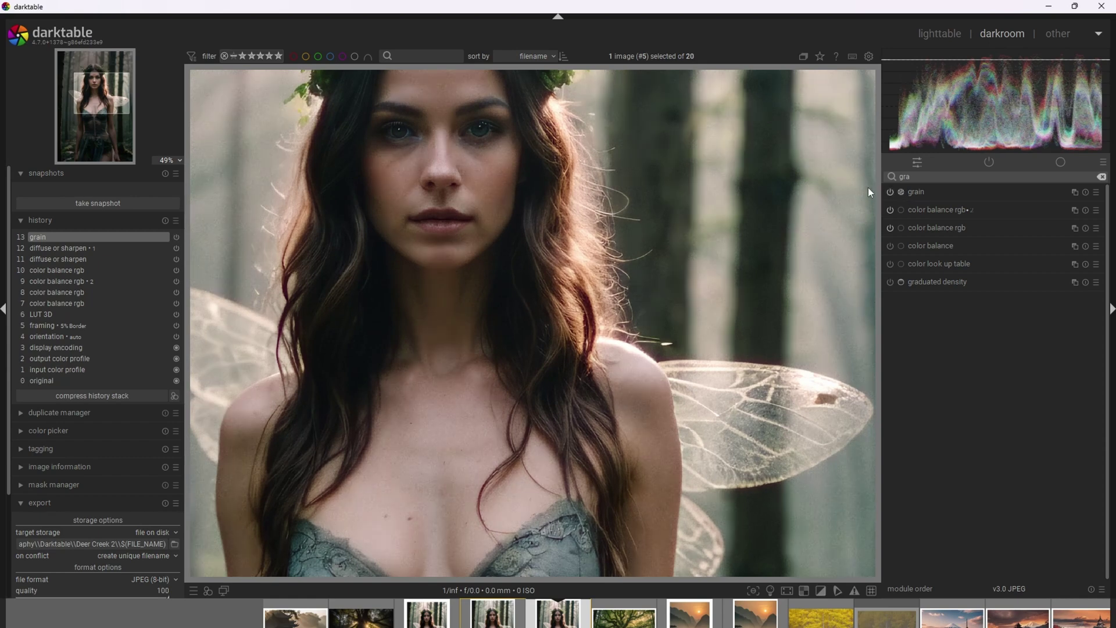
scroll(773, 229, "down", 3)
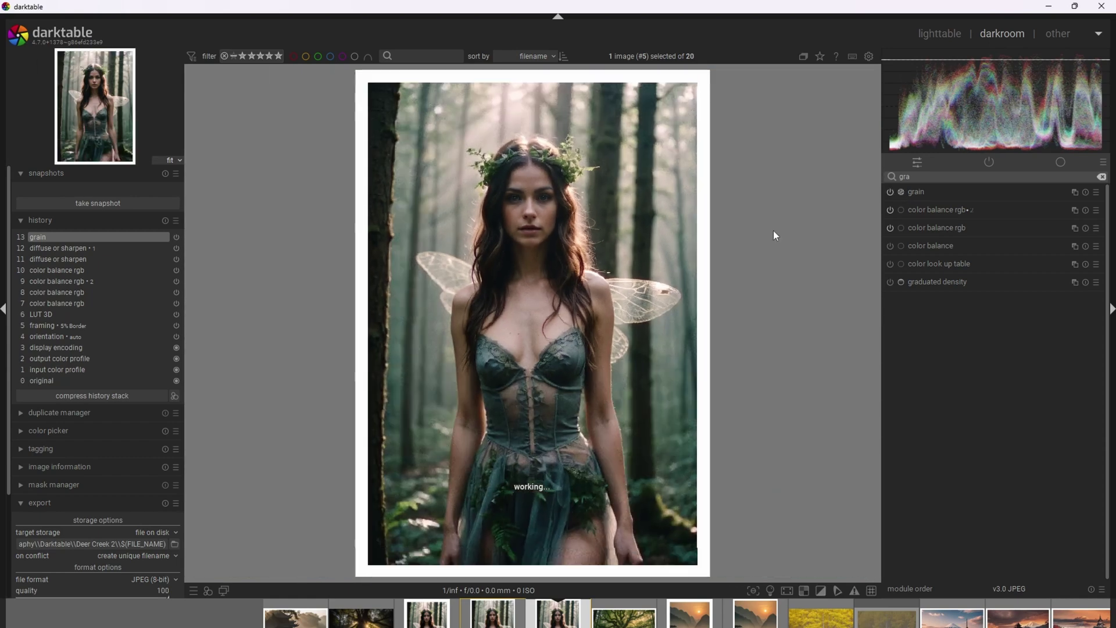
scroll(774, 233, "down", 1)
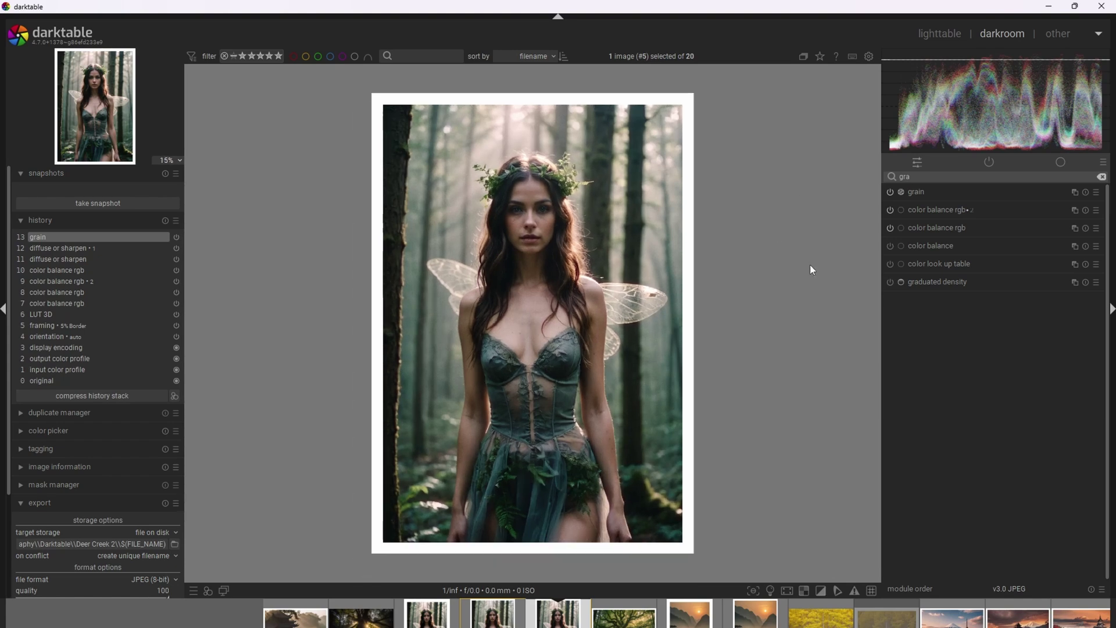
Turn off the LUT 3D module that applies the Kodak Portra 400 look to the portrait
key("ctrl+y")
key("ctrl+y")
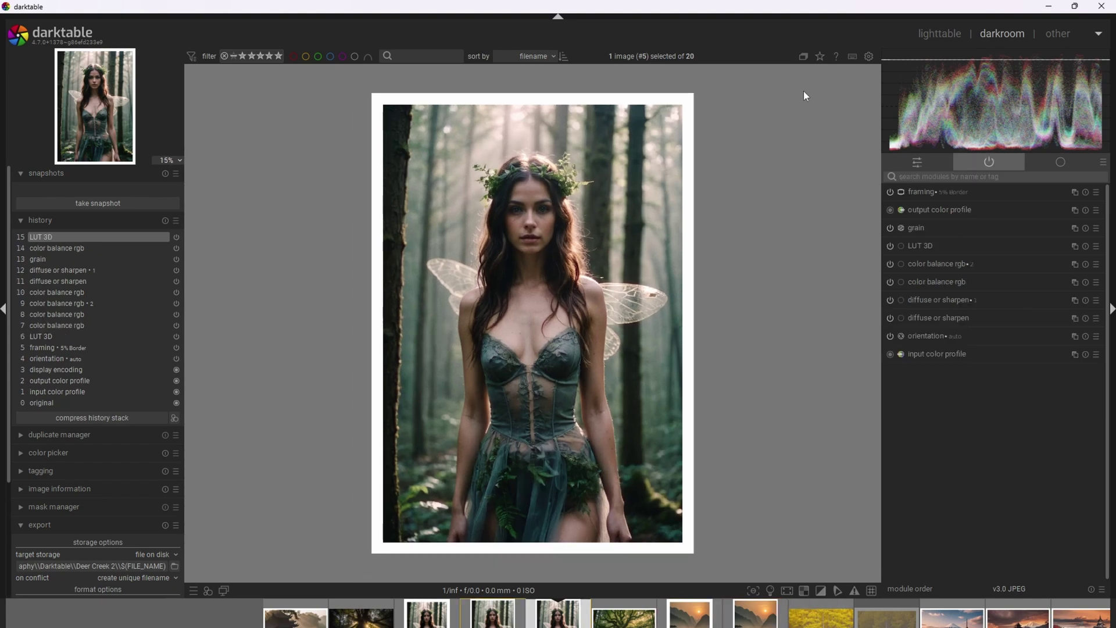
left_click(924, 245)
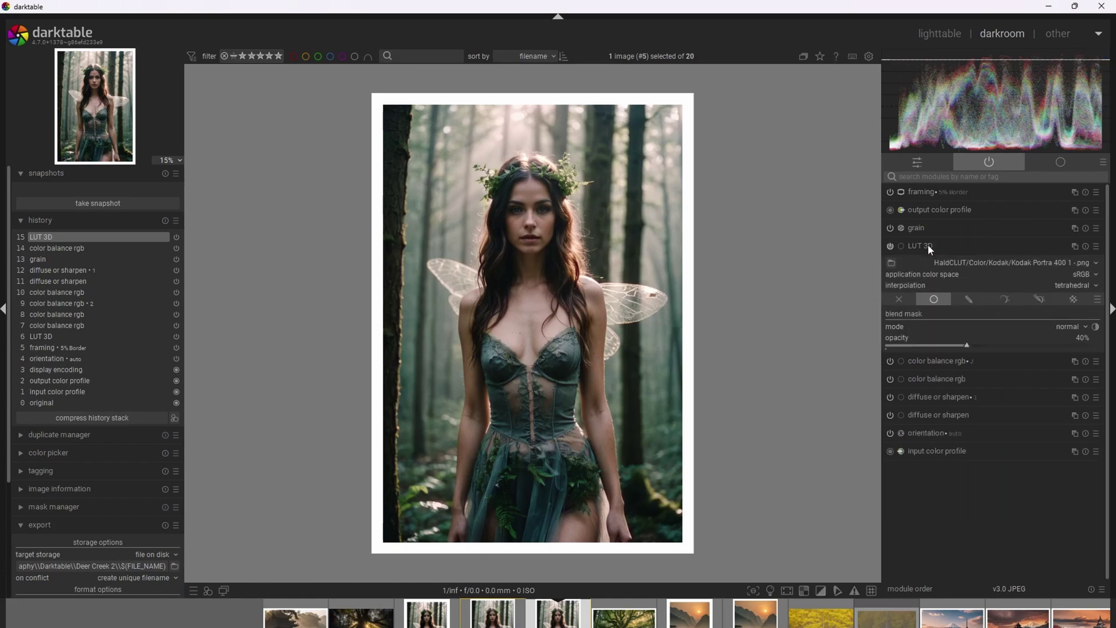
left_click(892, 247)
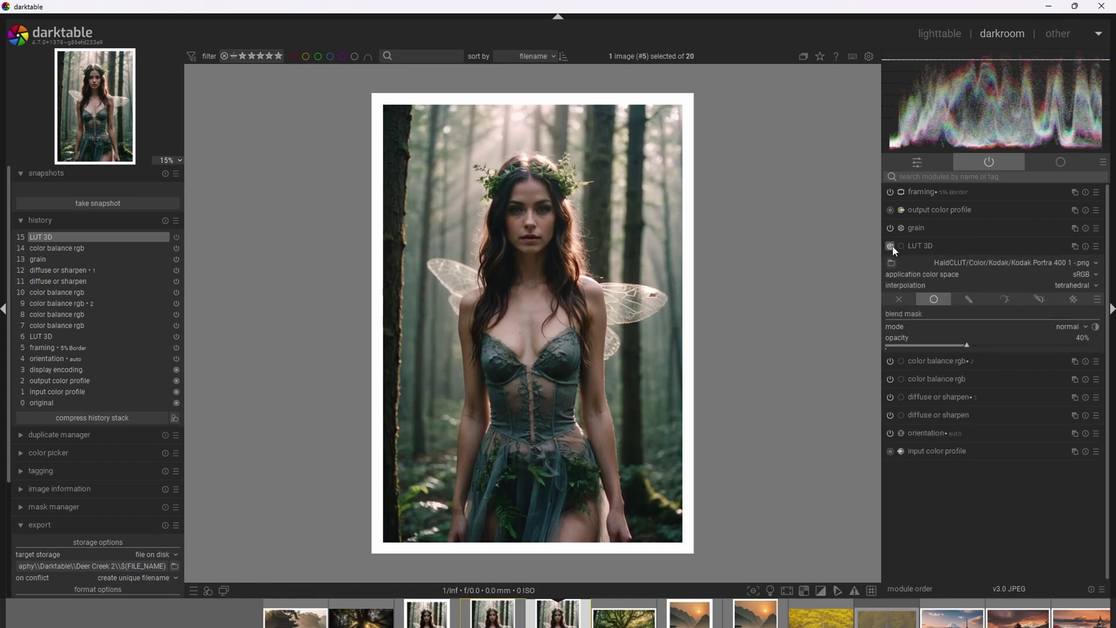
left_click(930, 246)
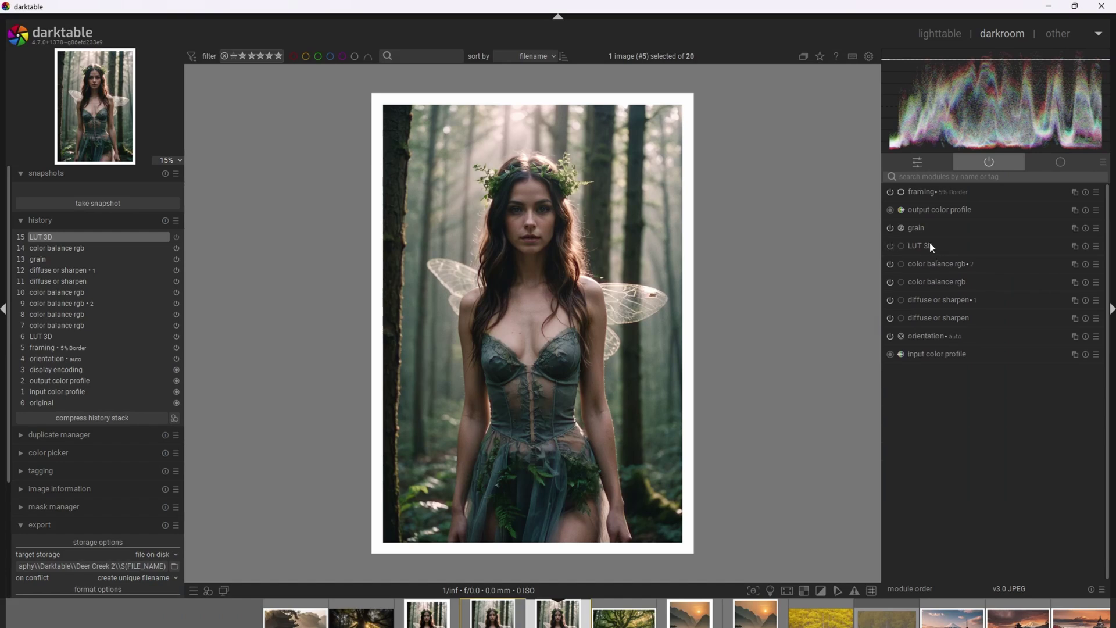
Set the first color balance rgb's perceptual saturation to about 21.94% shadows and 14.53% mid-tones, and compare the portrait with its LUT-only version
left_click(952, 283)
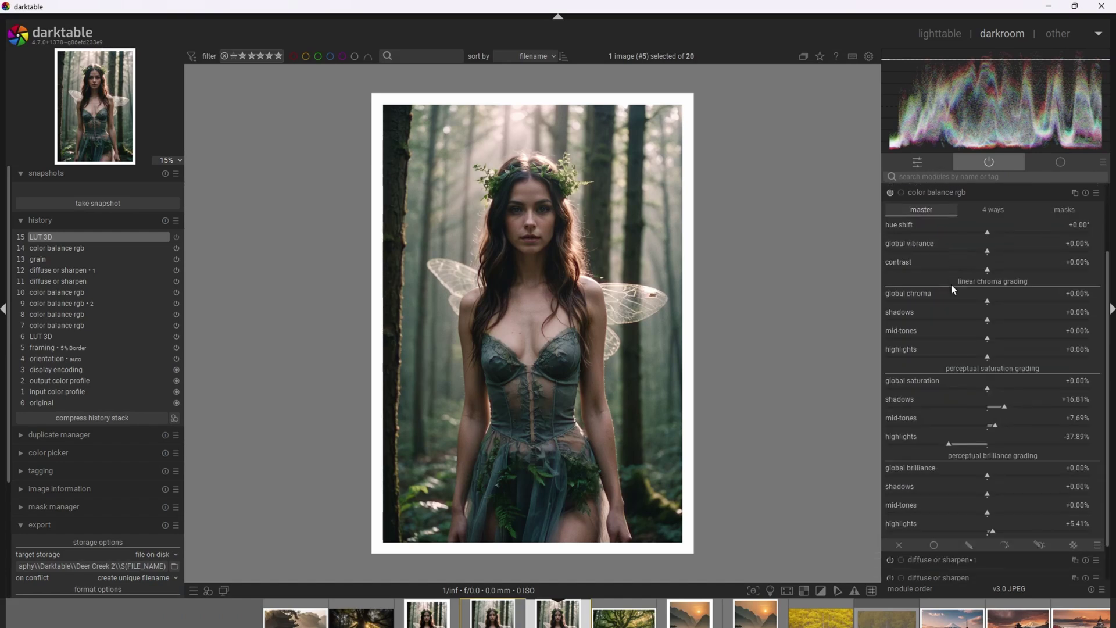
left_click_drag(1008, 412, 1013, 407)
left_click(1002, 429)
scroll(1003, 429, "up", 2)
scroll(1002, 429, "up", 1)
left_click(1009, 410)
left_click_drag(1009, 410, 1010, 410)
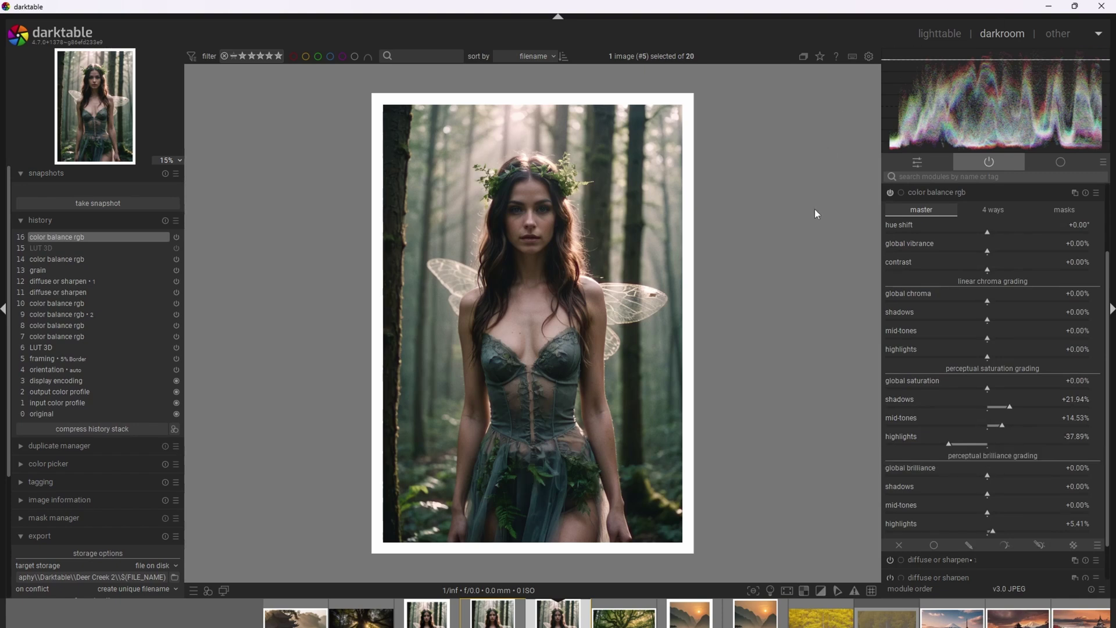
left_click(498, 613)
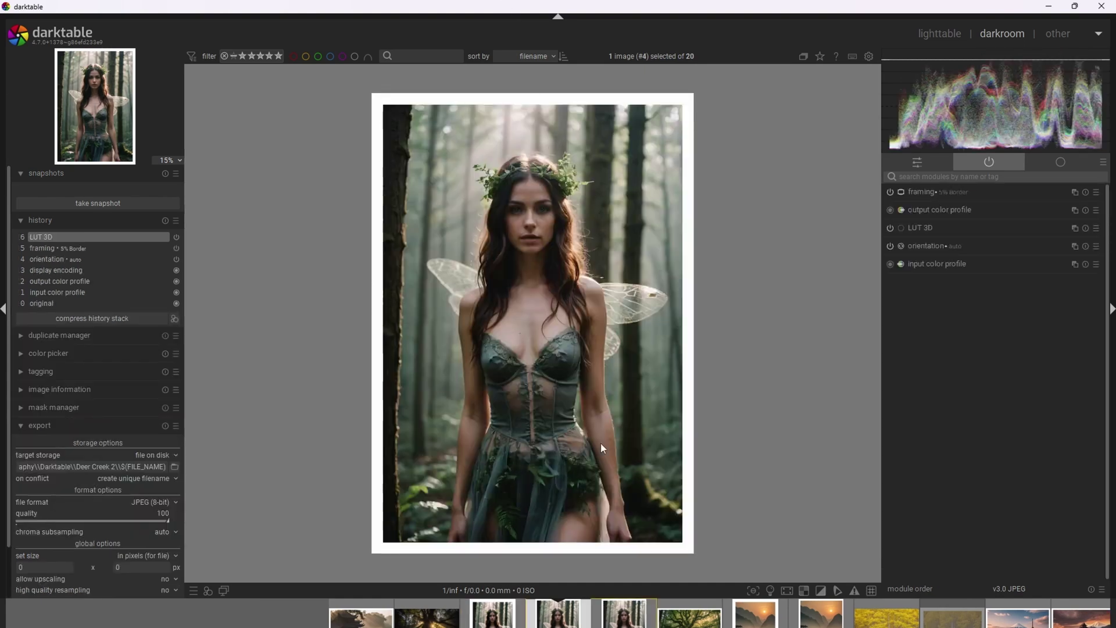
left_click(624, 613)
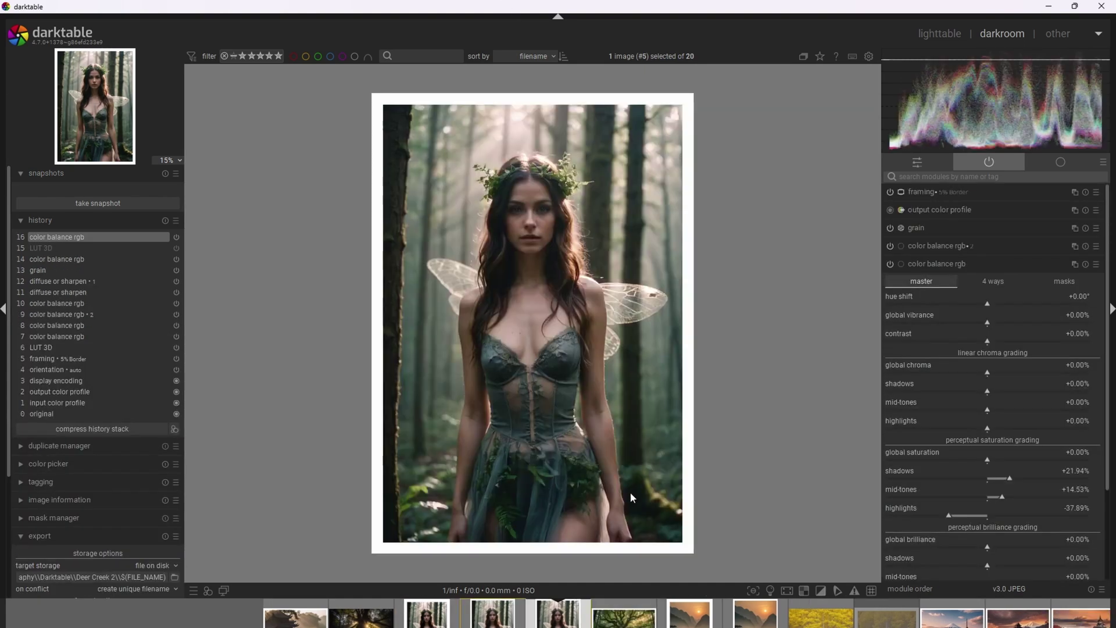